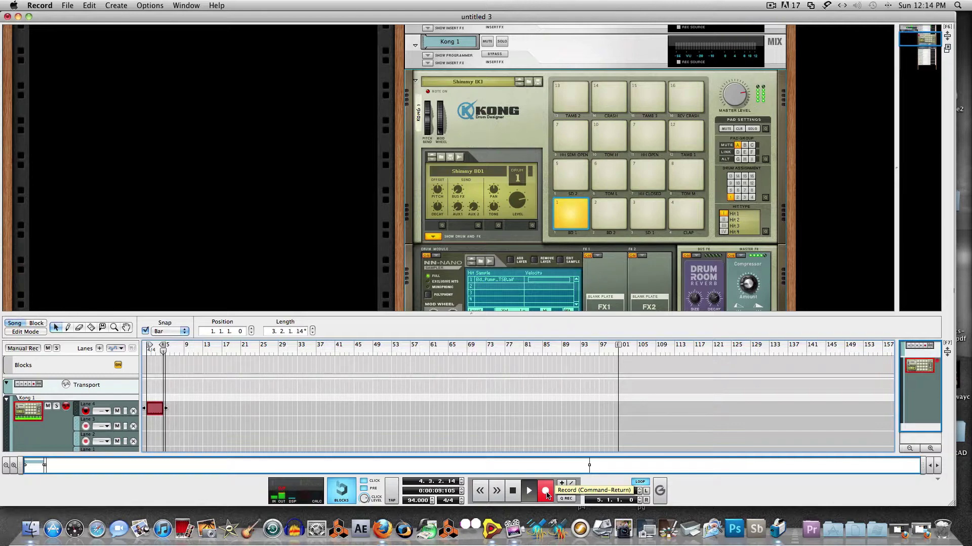
- End the four-bar recording on Lane 4 of the Kong 1 track and quantize the notes of the new clip
{"action": "left_click", "coordinate": [546, 494]}
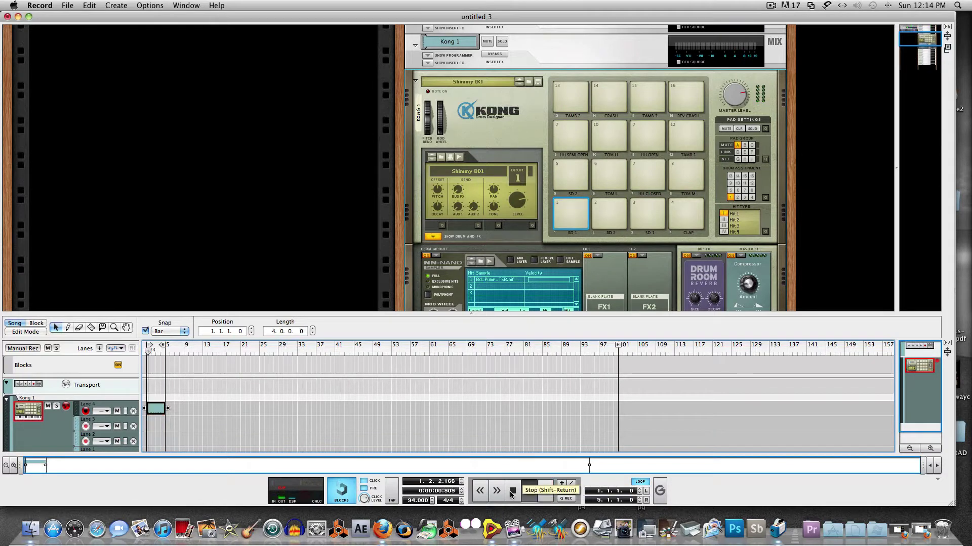
{"action": "right_click", "coordinate": [160, 412]}
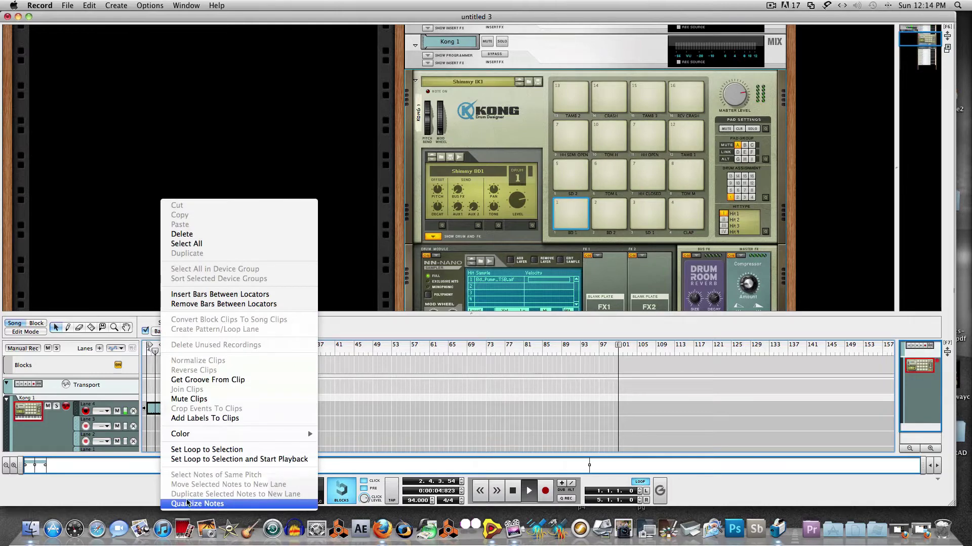
{"action": "left_click", "coordinate": [183, 500]}
{"action": "left_click", "coordinate": [220, 418]}
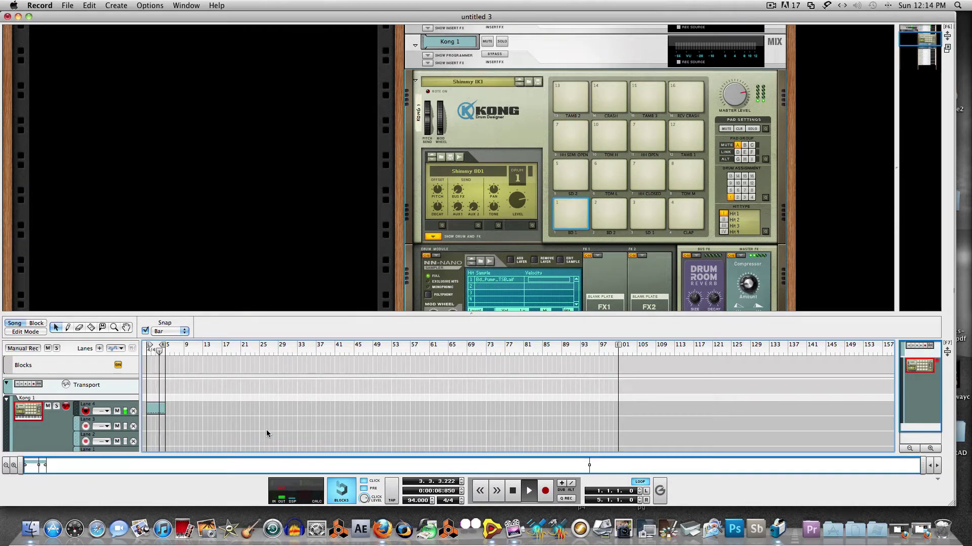
- Record a four-bar clap part on Lane 3 of the Kong 1 track and quantize its notes
{"action": "left_click", "coordinate": [85, 426]}
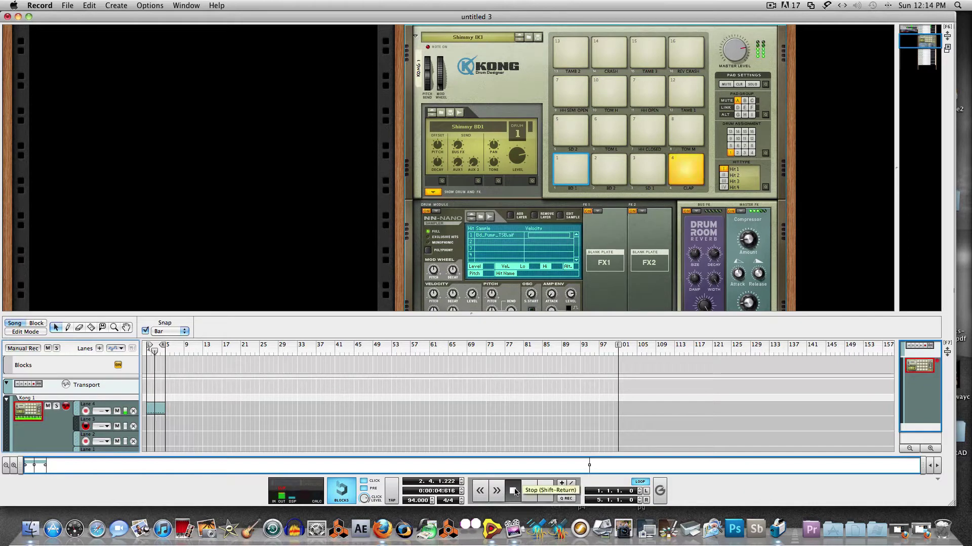
{"action": "double_click", "coordinate": [512, 491]}
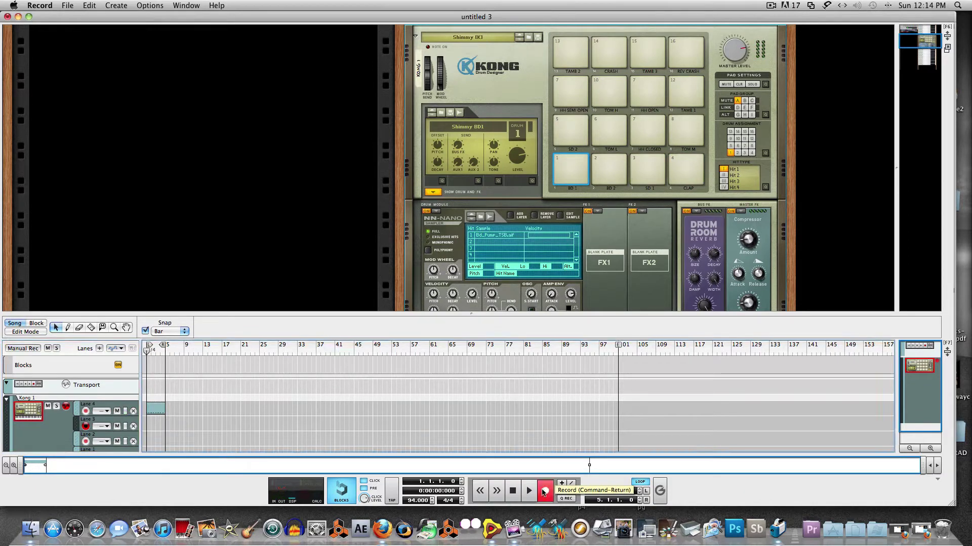
{"action": "left_click", "coordinate": [543, 492]}
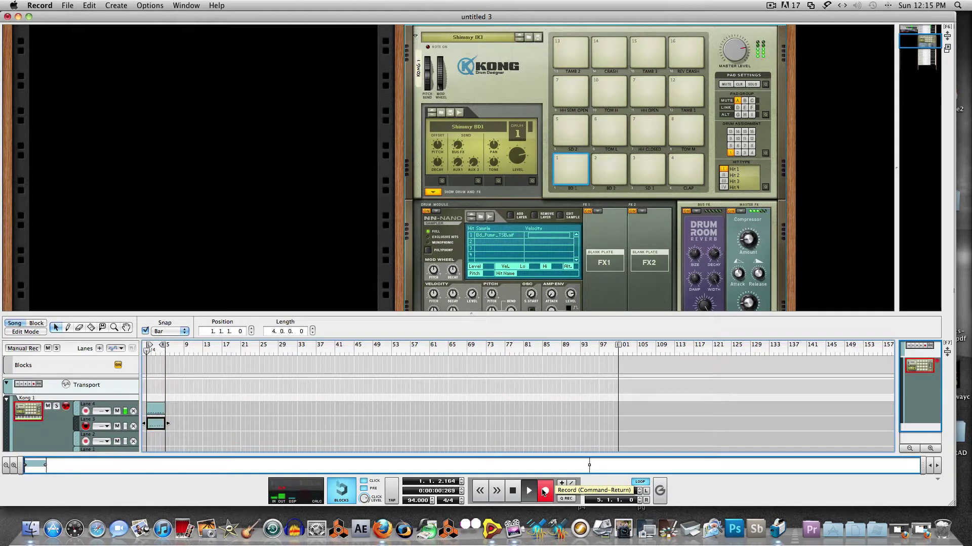
{"action": "left_click", "coordinate": [543, 492]}
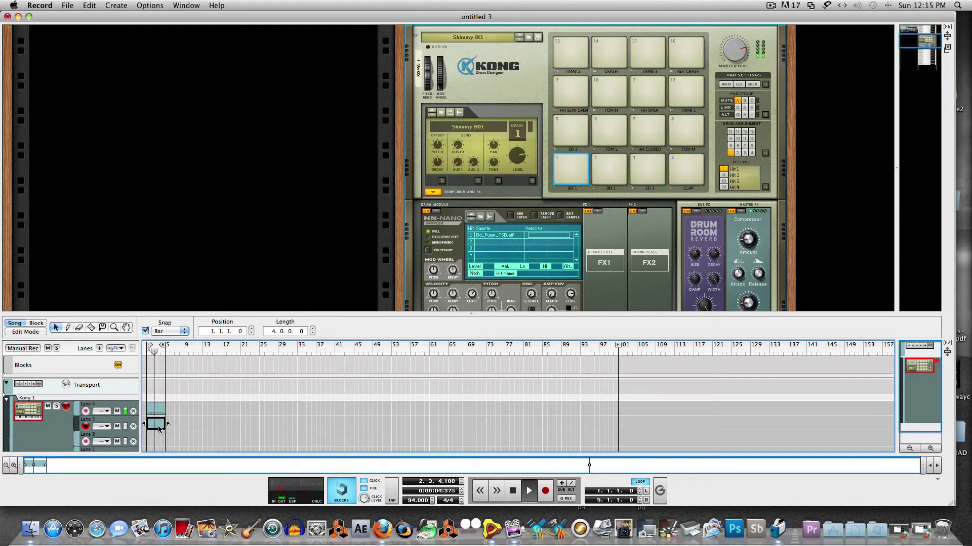
{"action": "right_click", "coordinate": [159, 429]}
{"action": "left_click", "coordinate": [196, 504]}
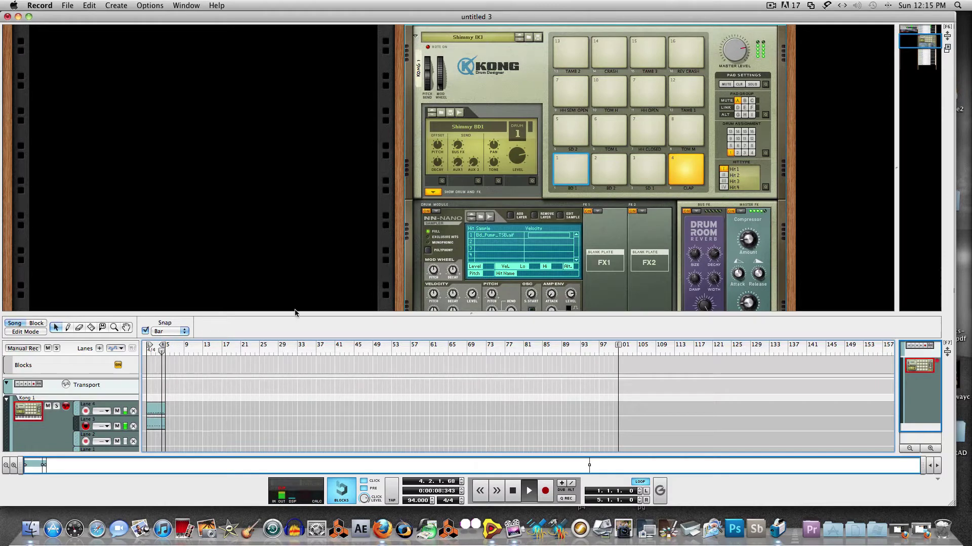
- Enlarge the sequencer area, then record a four-bar semi-open hi-hat part on Lane 2 and quantize its notes
{"action": "left_click_drag", "start_coordinate": [294, 315], "coordinate": [294, 222]}
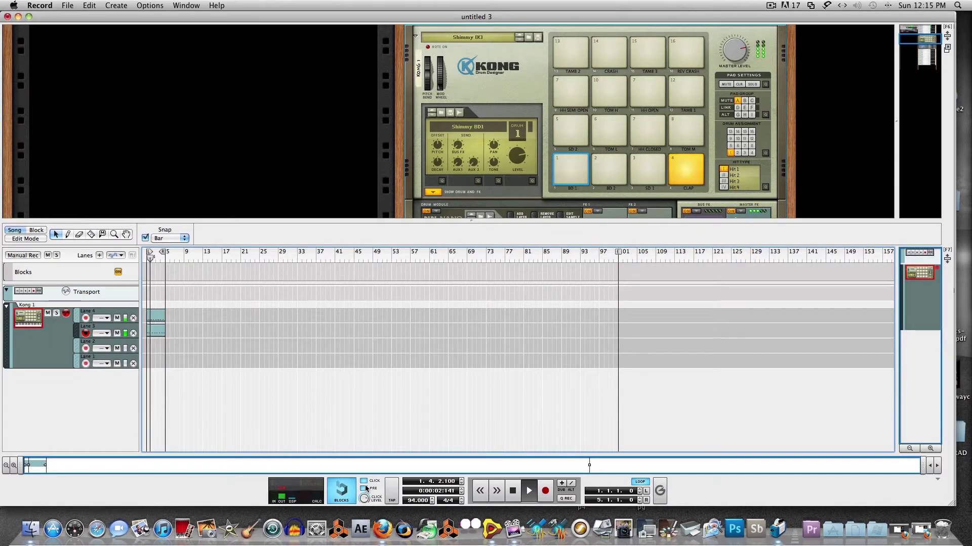
{"action": "left_click", "coordinate": [86, 348]}
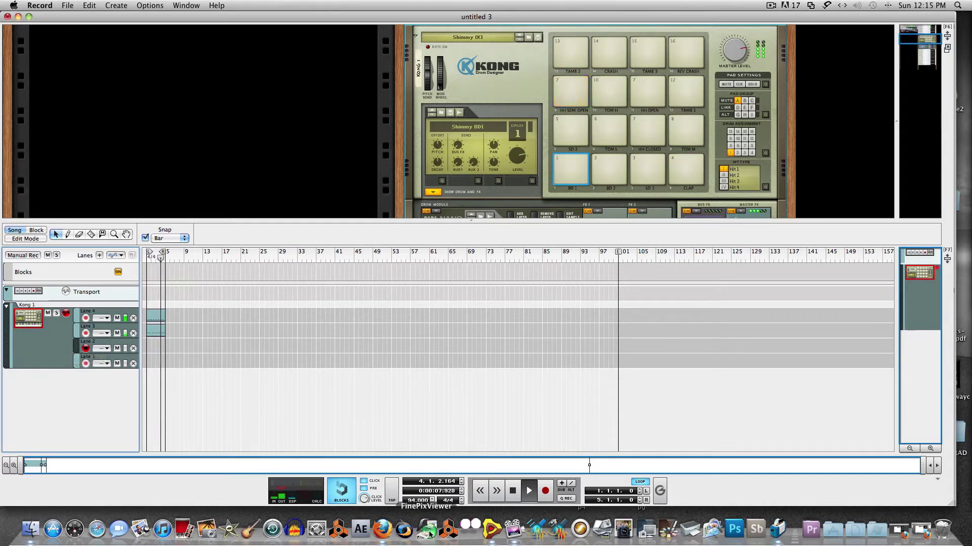
{"action": "double_click", "coordinate": [513, 490]}
{"action": "left_click", "coordinate": [541, 494]}
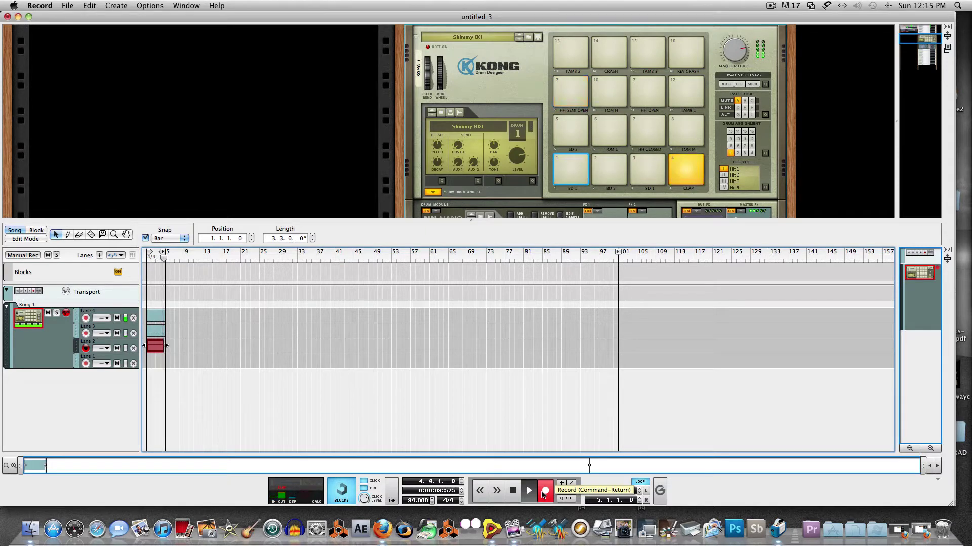
{"action": "left_click", "coordinate": [544, 492]}
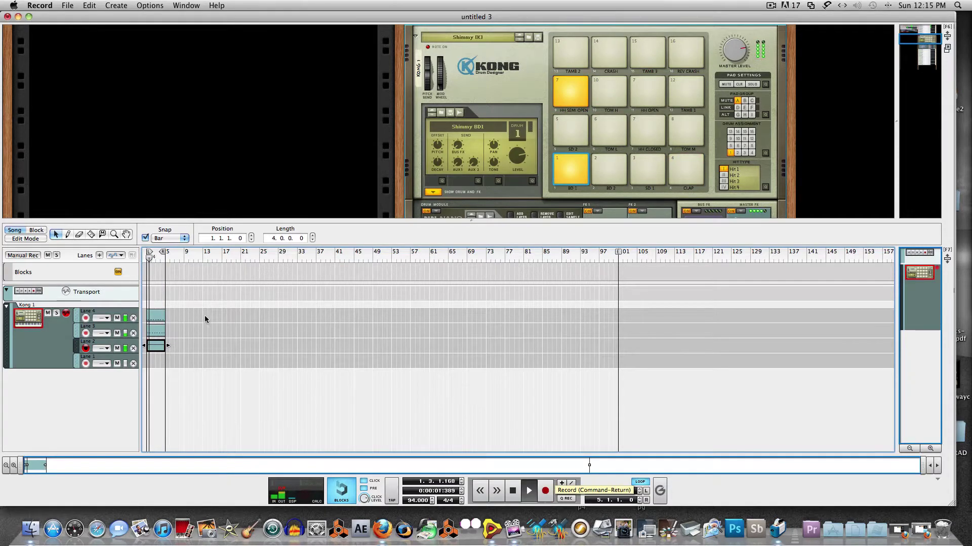
{"action": "right_click", "coordinate": [157, 351]}
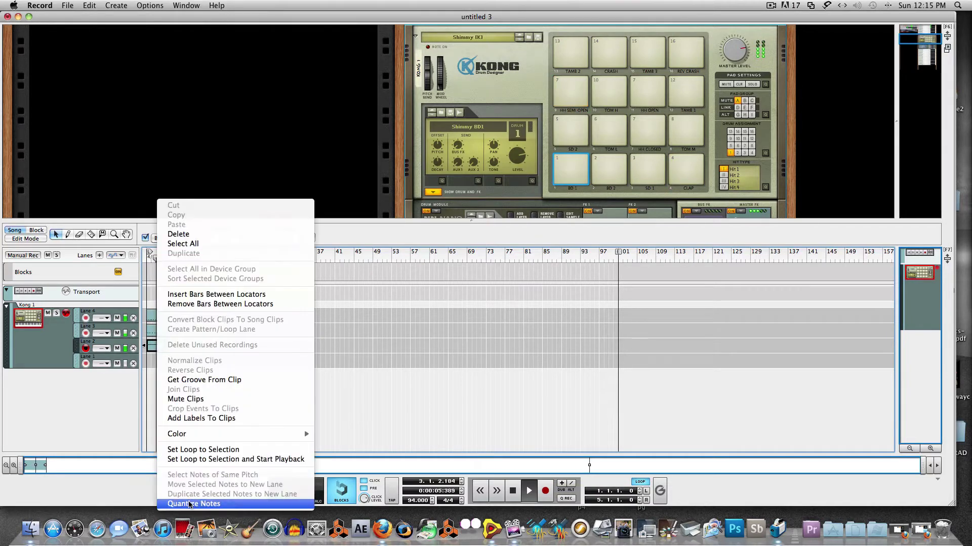
{"action": "left_click", "coordinate": [202, 502]}
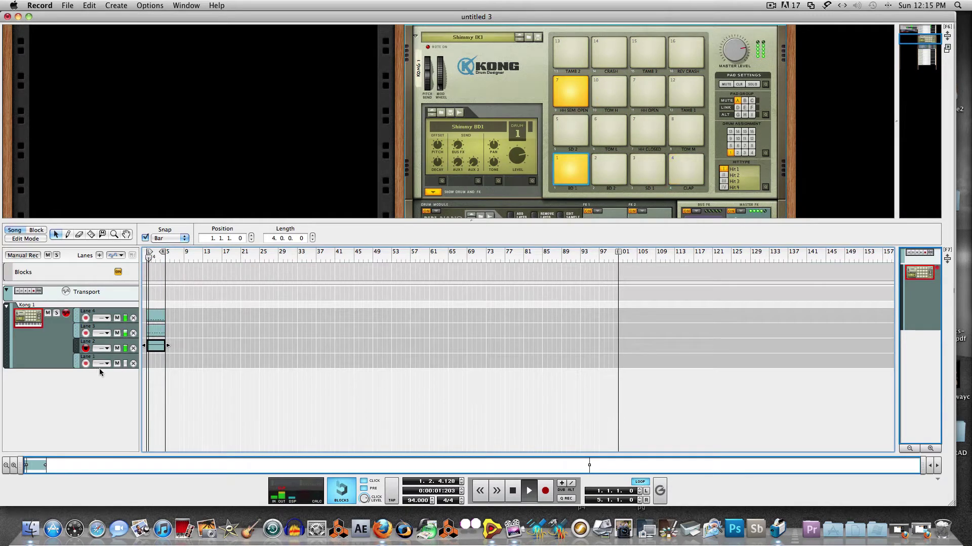
- Record another four-bar drum part from bar 1 on Lane 1 of the Kong 1 track
{"action": "left_click", "coordinate": [77, 363]}
{"action": "left_click", "coordinate": [83, 364]}
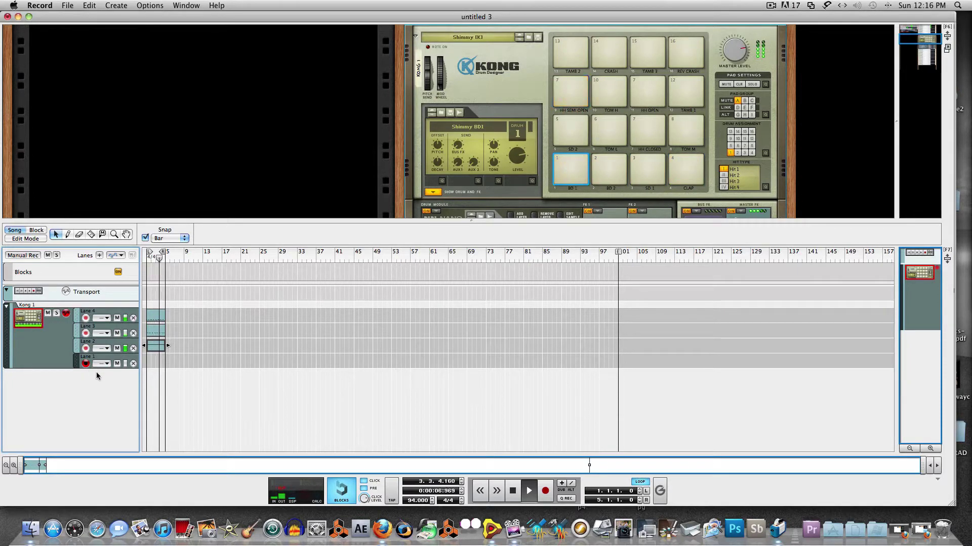
{"action": "left_click", "coordinate": [512, 490]}
{"action": "left_click", "coordinate": [512, 491]}
{"action": "left_click", "coordinate": [540, 494]}
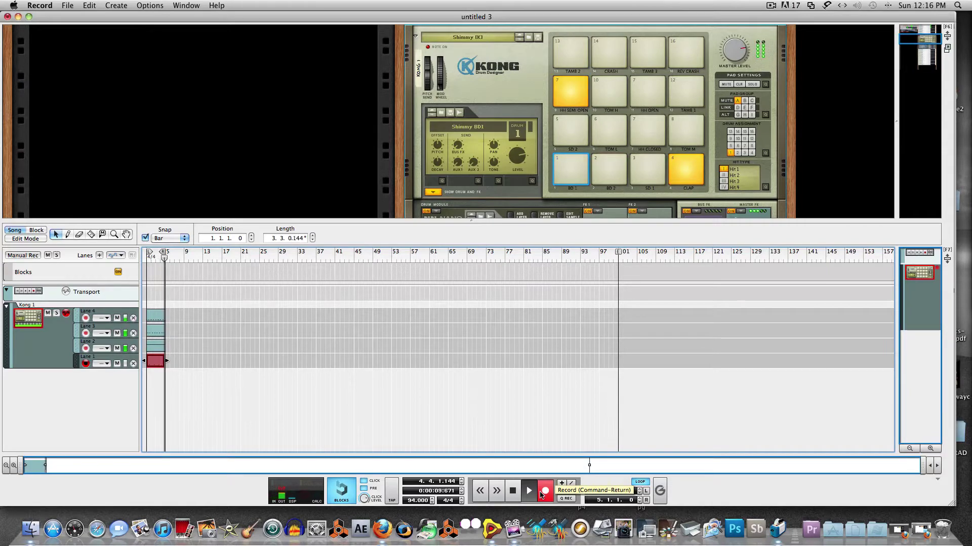
{"action": "left_click", "coordinate": [541, 495]}
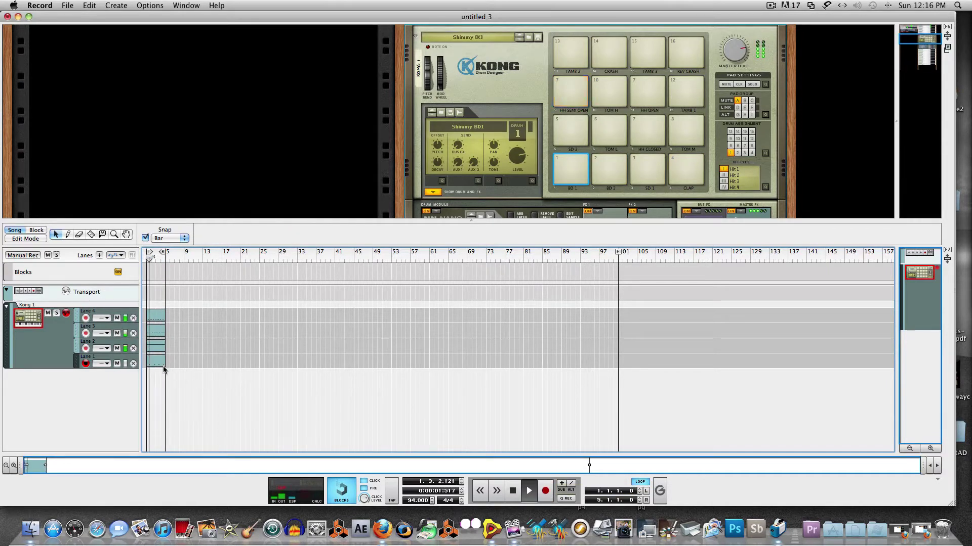
- Quantize the notes of the clip recorded on Lane 1
{"action": "left_click", "coordinate": [157, 365]}
{"action": "right_click", "coordinate": [157, 366]}
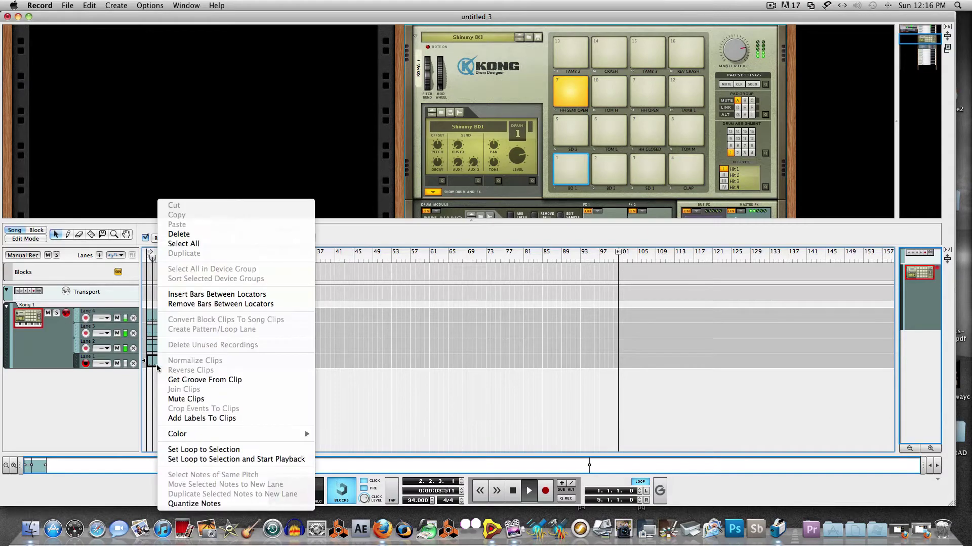
{"action": "left_click", "coordinate": [194, 503]}
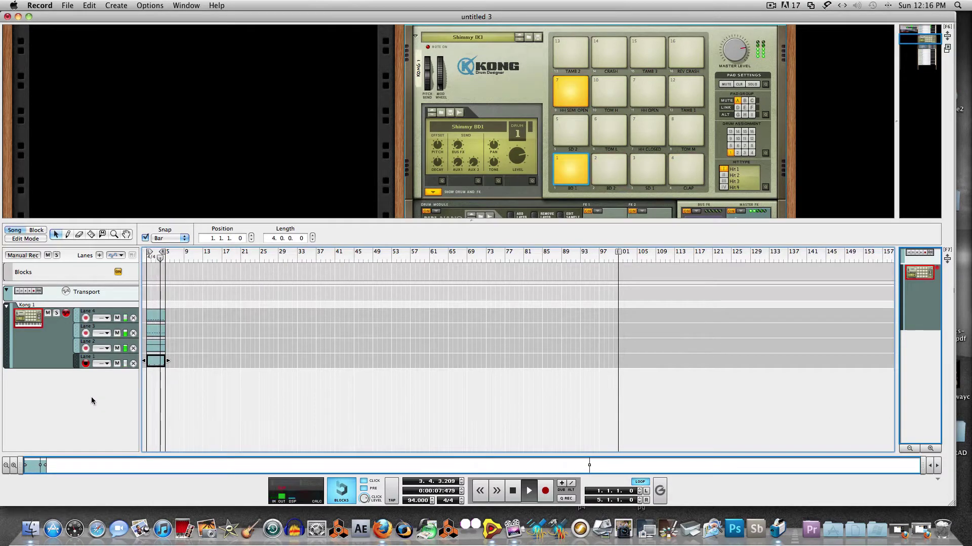
- Add a new note lane to the Kong 1 track
{"action": "left_click", "coordinate": [159, 347]}
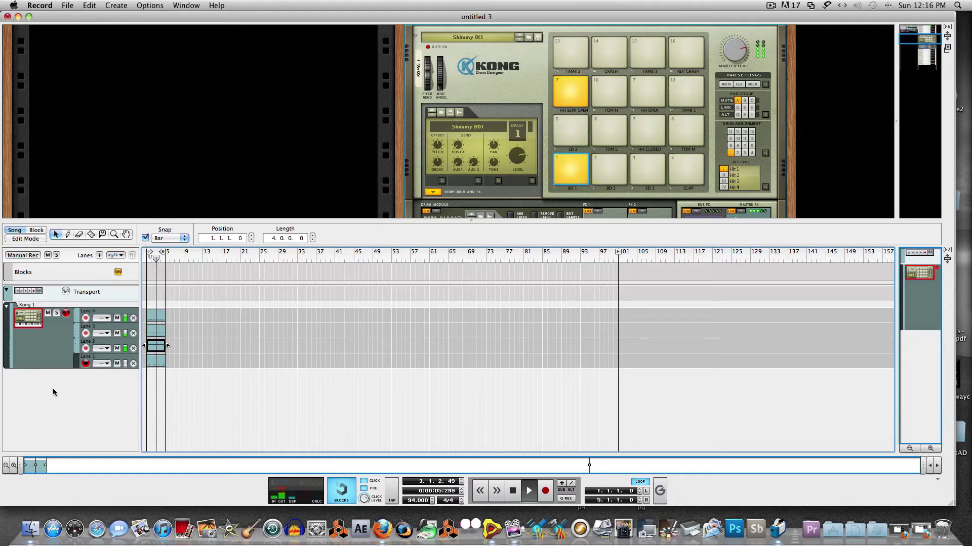
{"action": "left_click", "coordinate": [175, 319]}
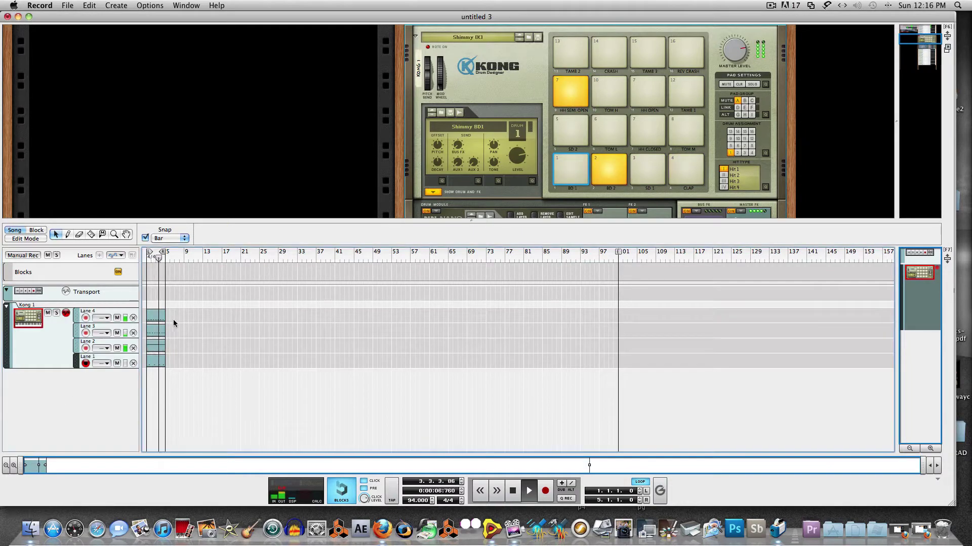
{"action": "left_click", "coordinate": [43, 342]}
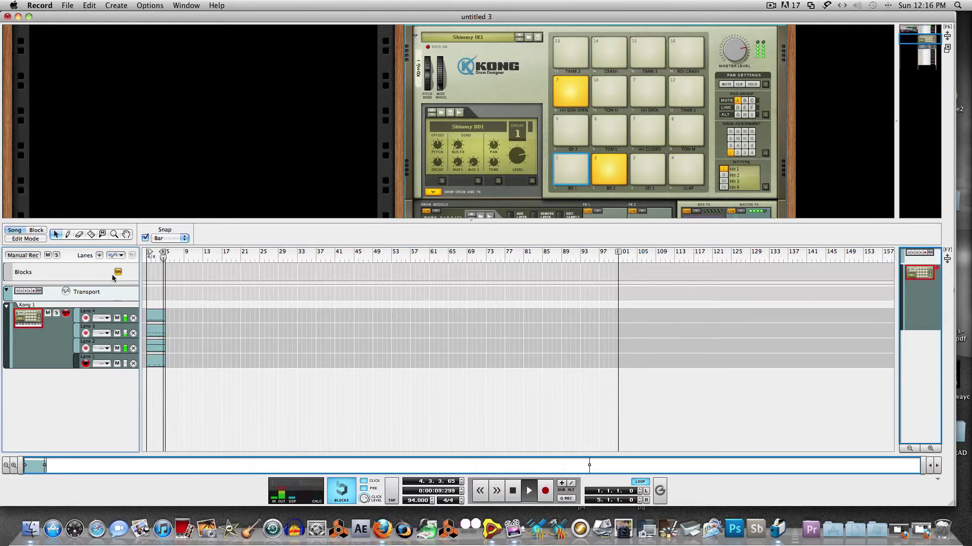
{"action": "left_click", "coordinate": [99, 255]}
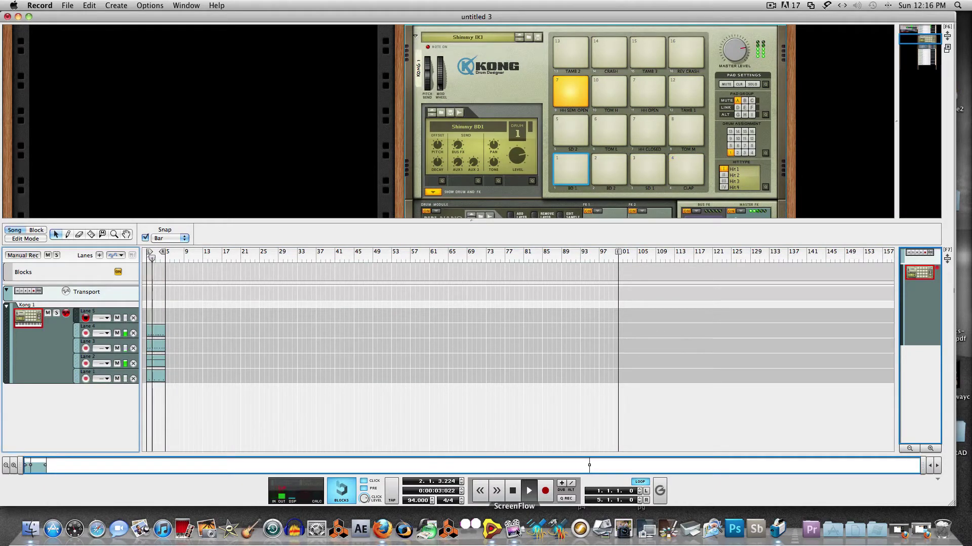
{"action": "left_click", "coordinate": [770, 5]}
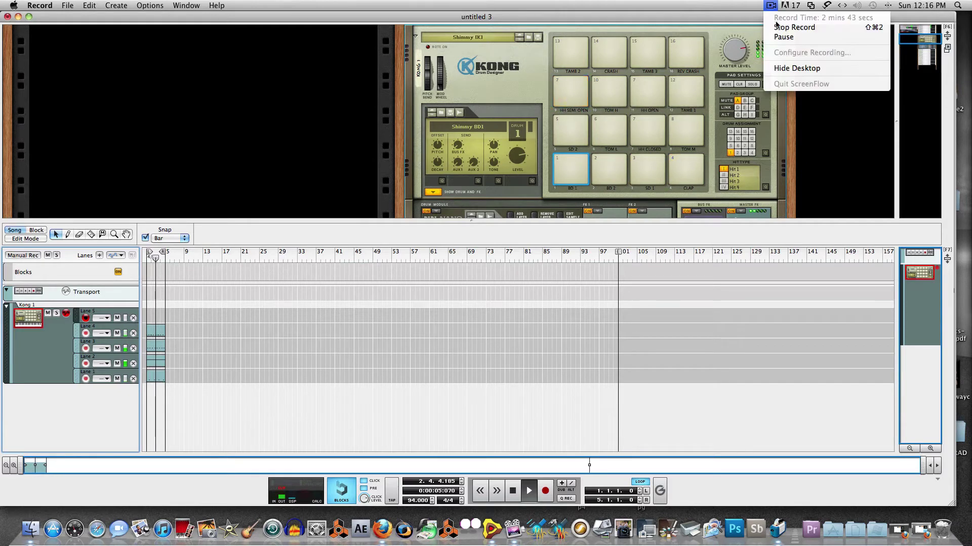
{"action": "left_click", "coordinate": [782, 38]}
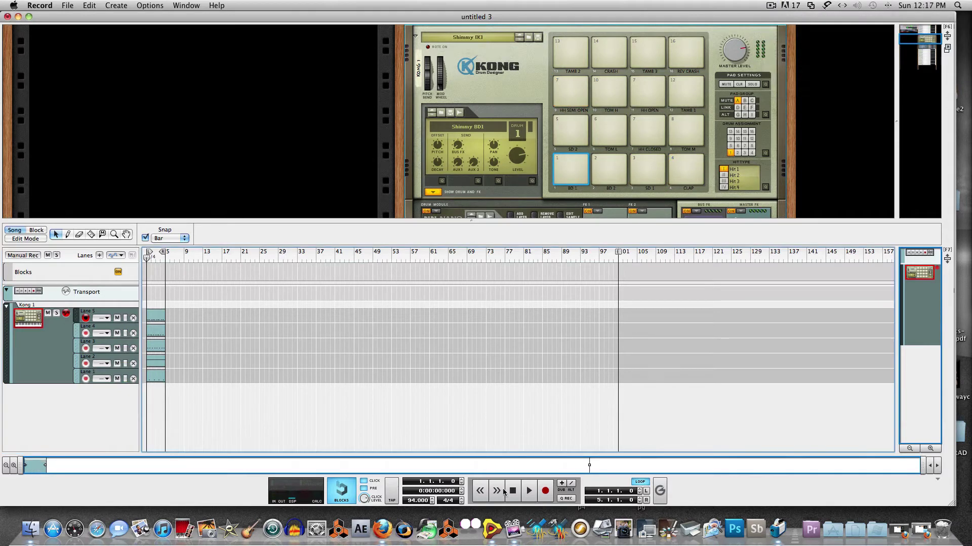
- Play back the looped five-lane Kong 1 drum pattern from bar 1, stop it and return to the start
{"action": "left_click", "coordinate": [529, 491]}
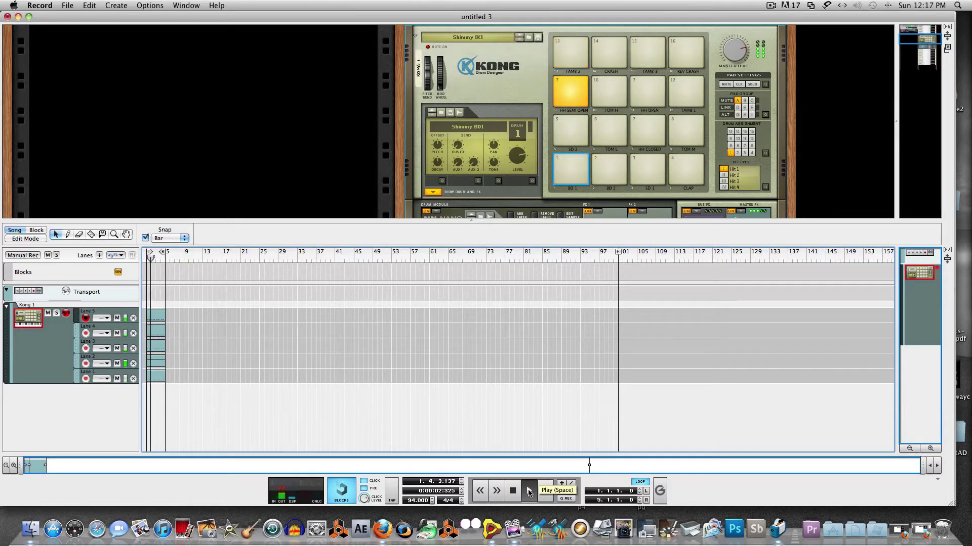
{"action": "left_click", "coordinate": [34, 402]}
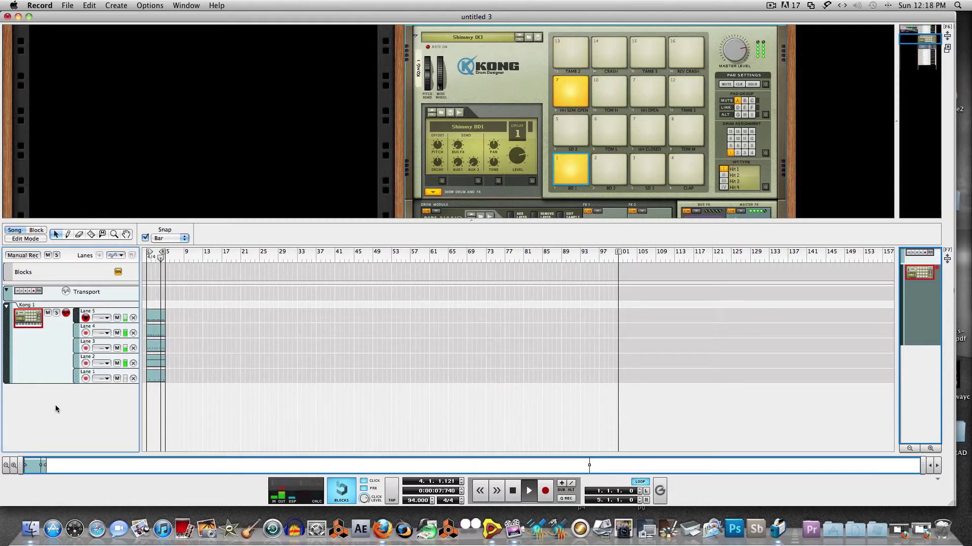
{"action": "left_click", "coordinate": [512, 491]}
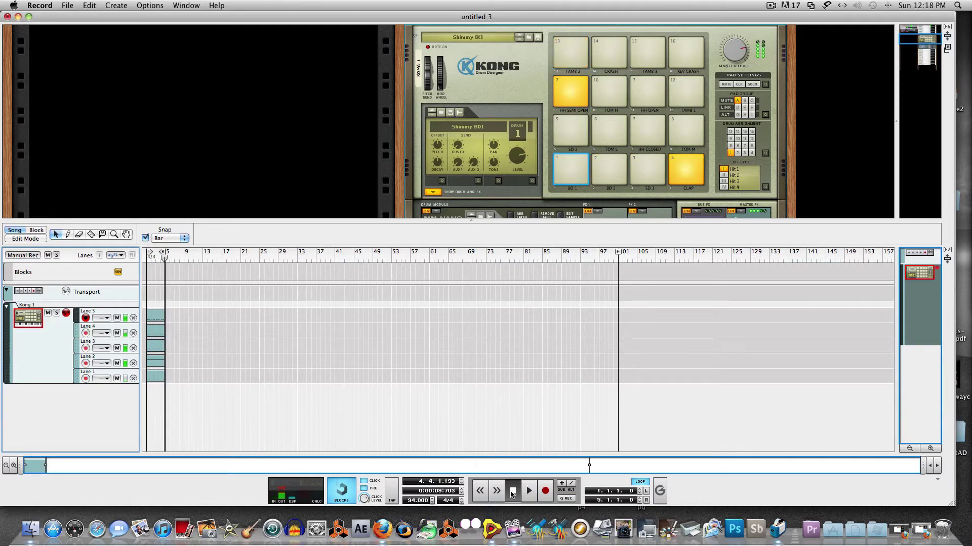
{"action": "left_click", "coordinate": [512, 491]}
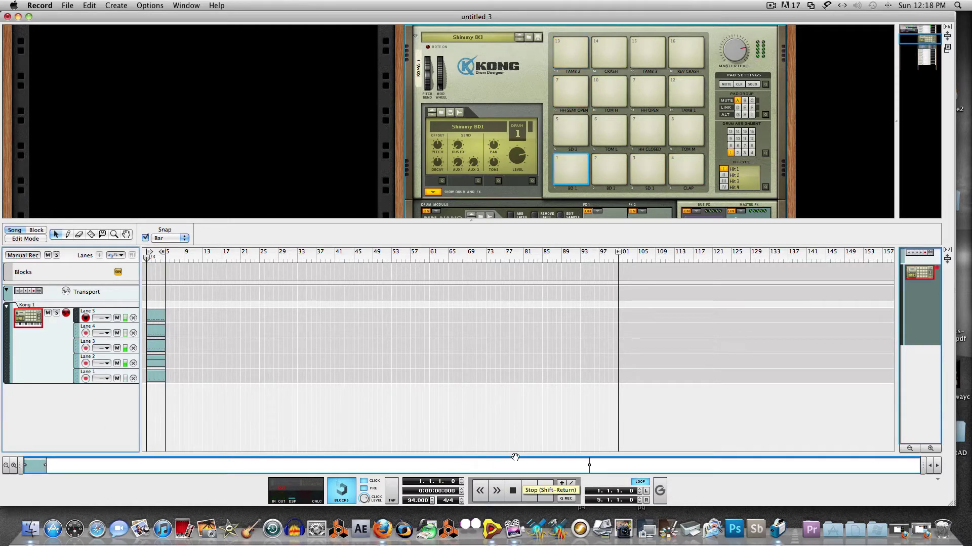
{"action": "left_click", "coordinate": [770, 7]}
{"action": "left_click", "coordinate": [780, 38]}
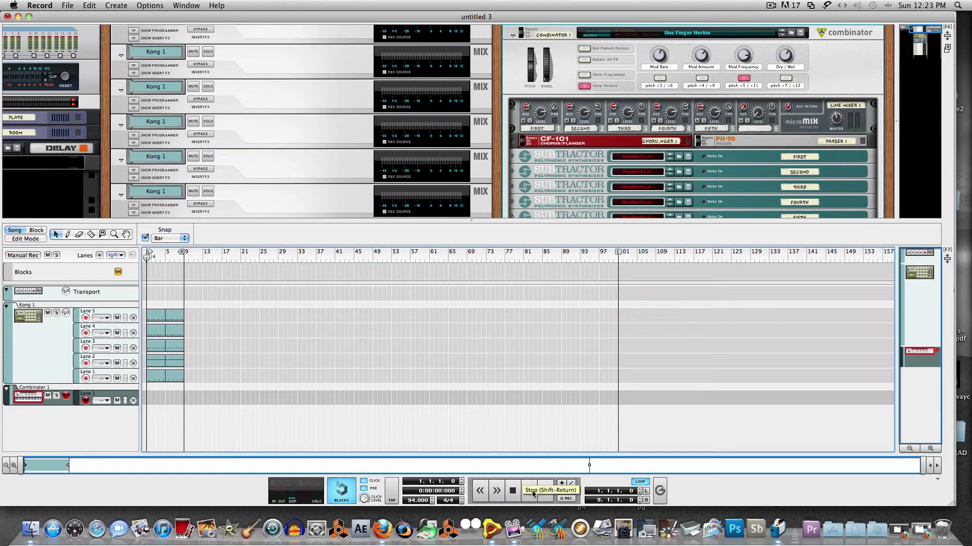
- Record an eight-bar part on the Combinator 1 track with the One Finger Herbie patch and deselect the recorded clip
{"action": "left_click", "coordinate": [543, 492]}
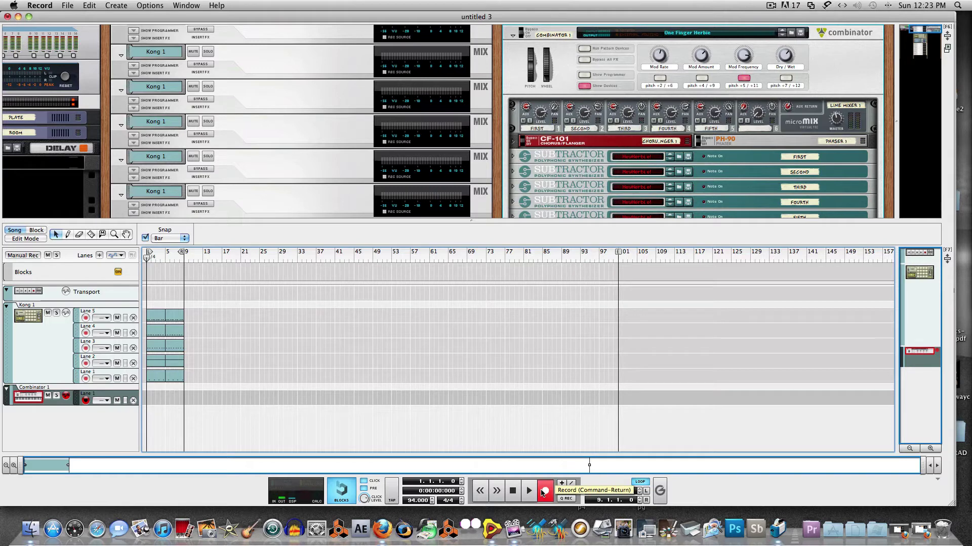
{"action": "left_click", "coordinate": [543, 493]}
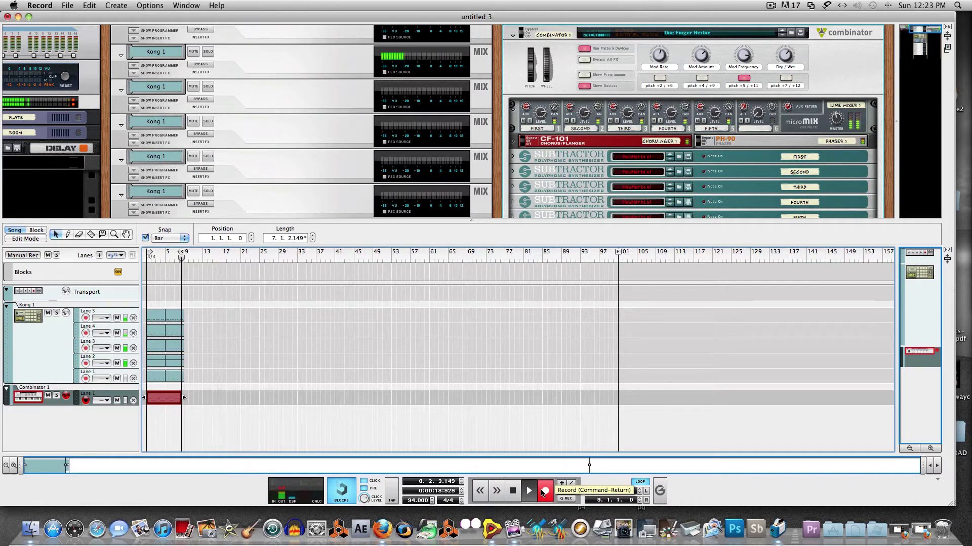
{"action": "left_click", "coordinate": [543, 494]}
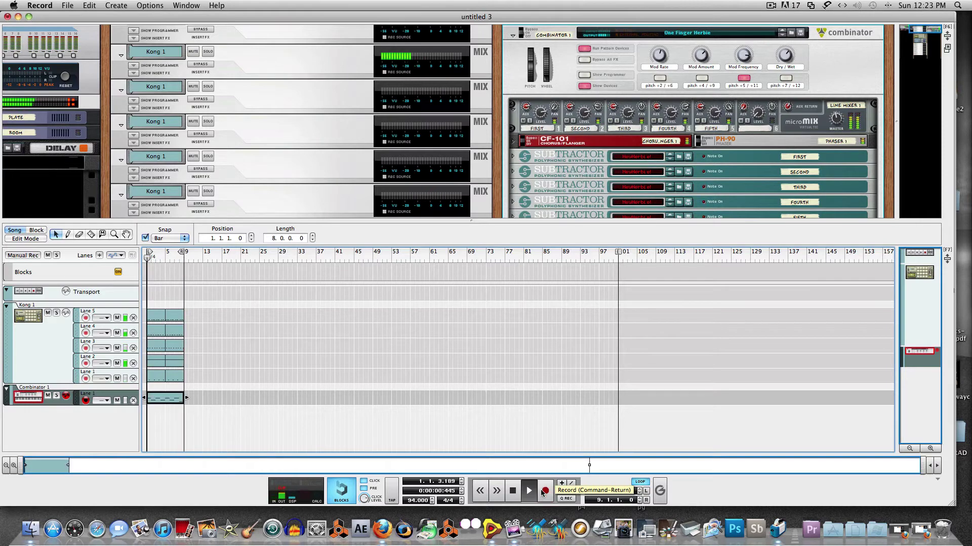
{"action": "left_click", "coordinate": [324, 436]}
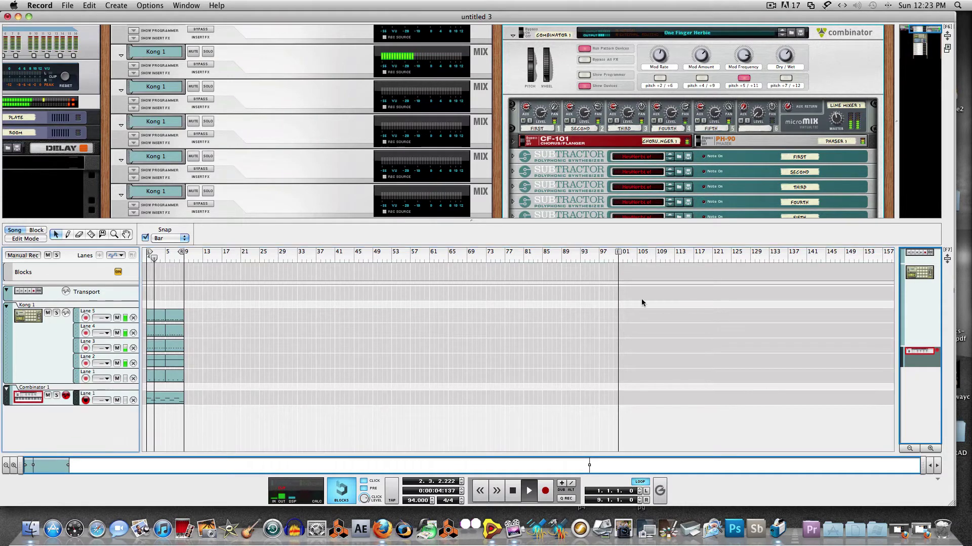
{"action": "scroll", "coordinate": [639, 121], "scroll_direction": "down", "scroll_amount": 3}
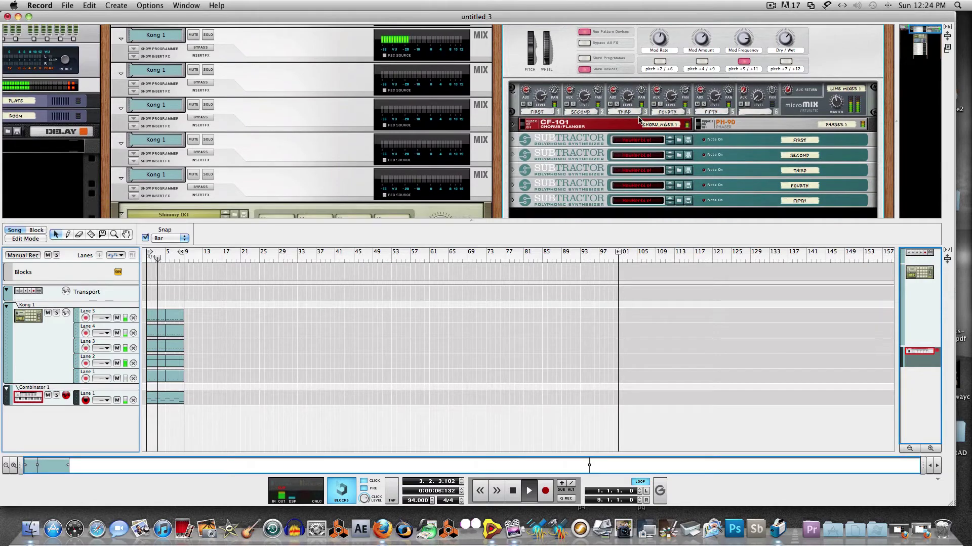
- Hide the devices inside Combinator 1 and create a second Combinator in the rack
{"action": "left_click", "coordinate": [583, 69]}
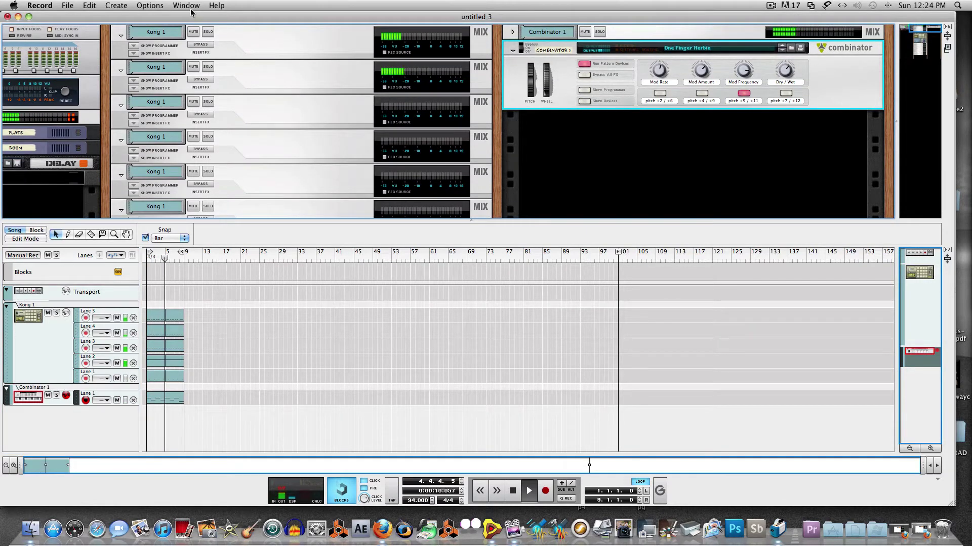
{"action": "left_click", "coordinate": [116, 6]}
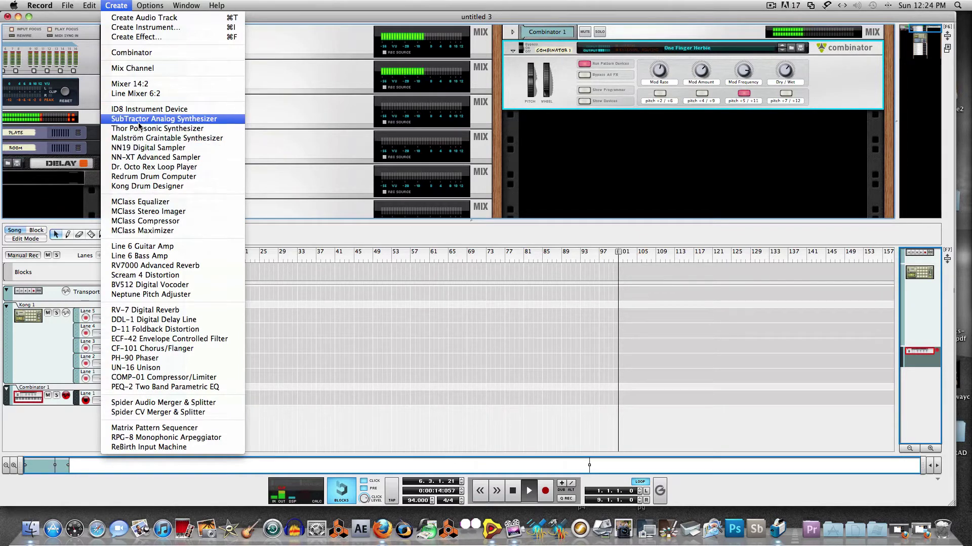
{"action": "left_click", "coordinate": [142, 56]}
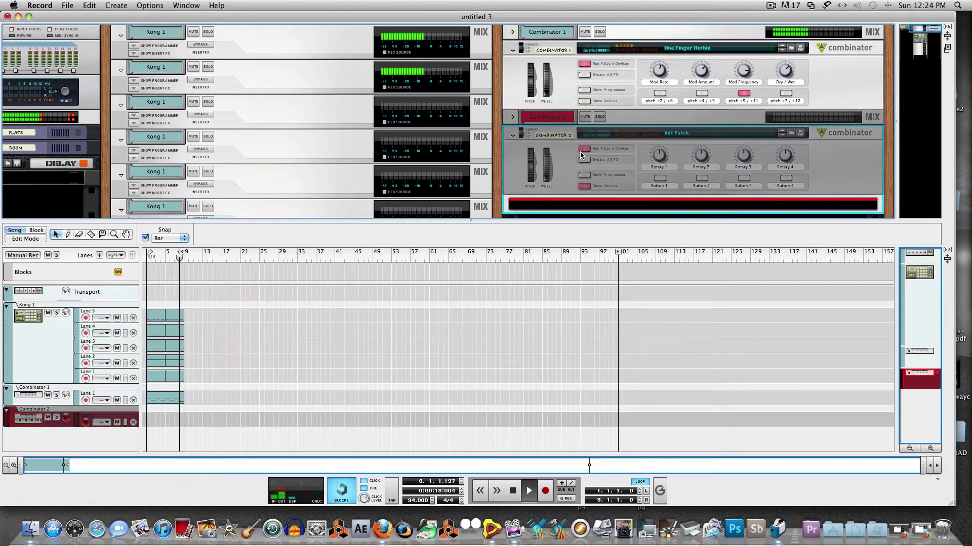
- Load the Wha Moog patch from the NN-XT Synth folder of The Salazar Brothers Reggaeton ReFill into Combinator 2
{"action": "left_click", "coordinate": [791, 133]}
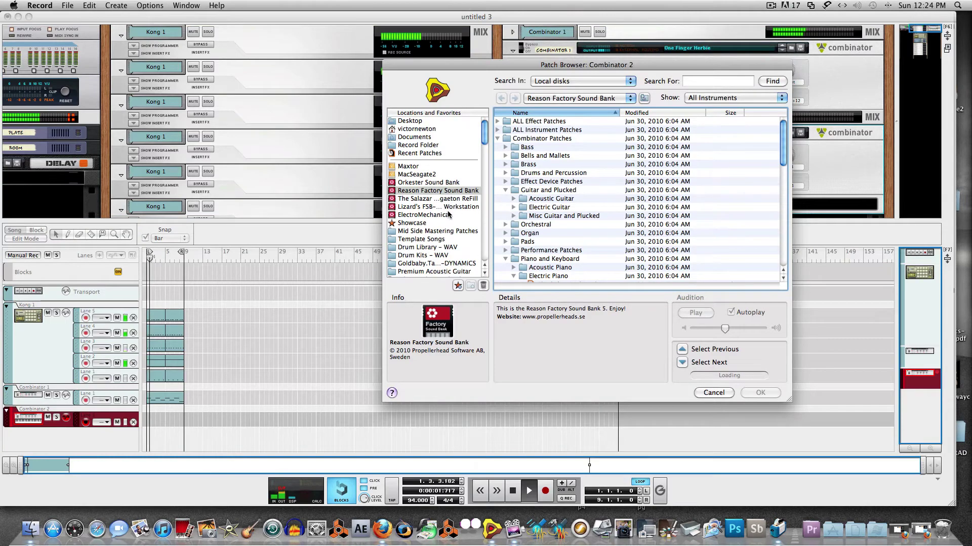
{"action": "left_click", "coordinate": [439, 199]}
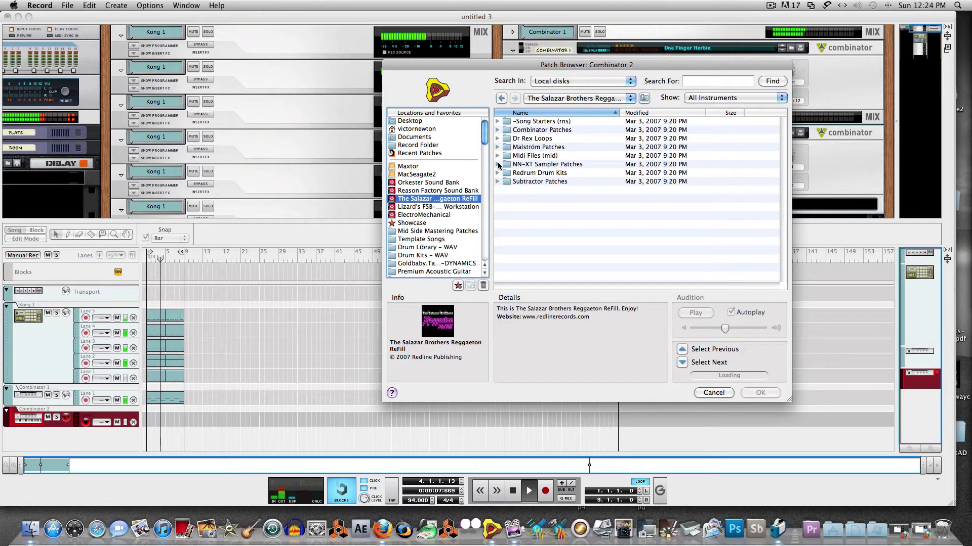
{"action": "left_click", "coordinate": [497, 165]}
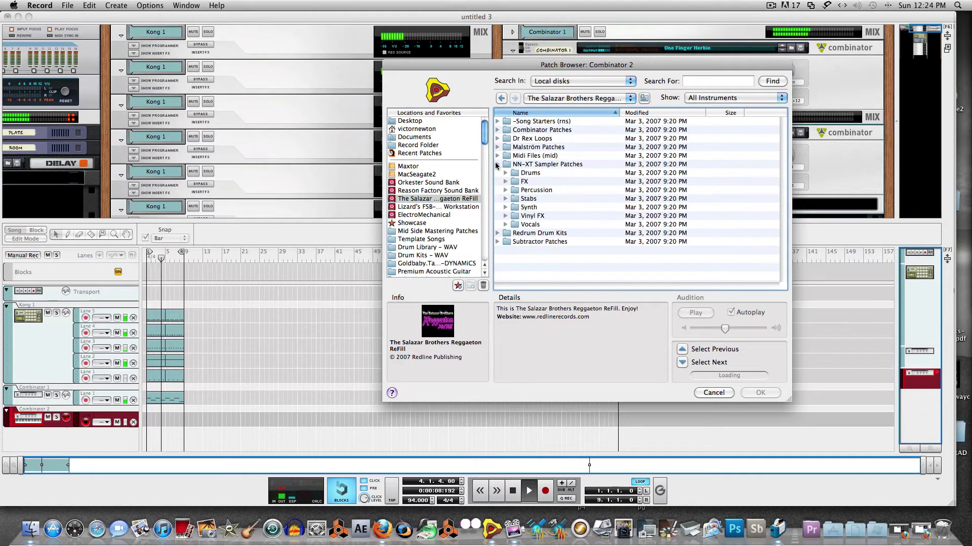
{"action": "left_click", "coordinate": [505, 208]}
{"action": "scroll", "coordinate": [516, 210], "scroll_direction": "down", "scroll_amount": 5}
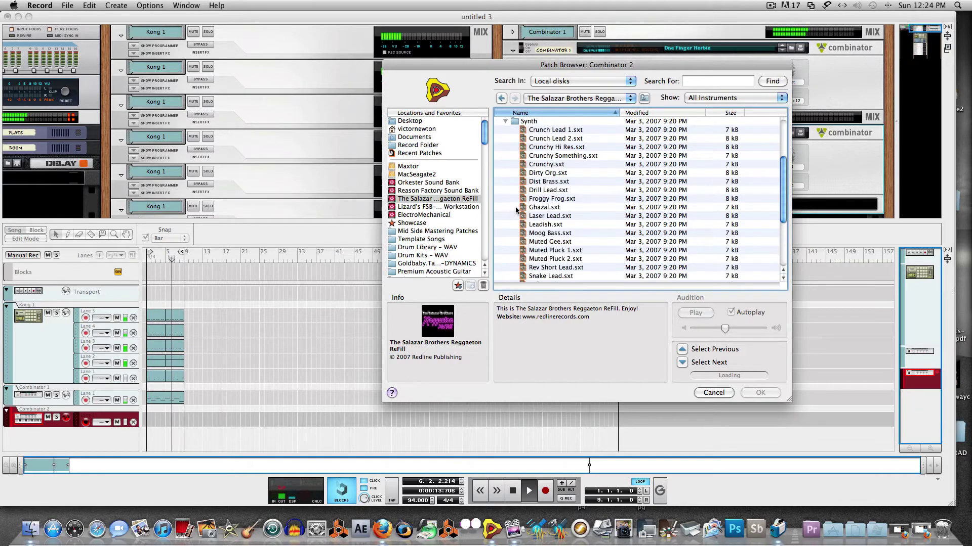
{"action": "scroll", "coordinate": [524, 210], "scroll_direction": "down", "scroll_amount": 5}
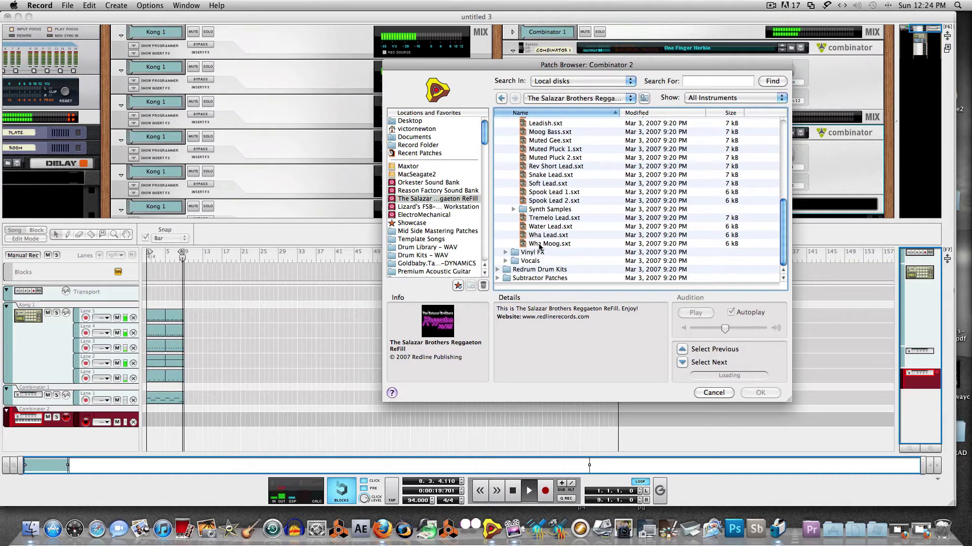
{"action": "left_click", "coordinate": [537, 244]}
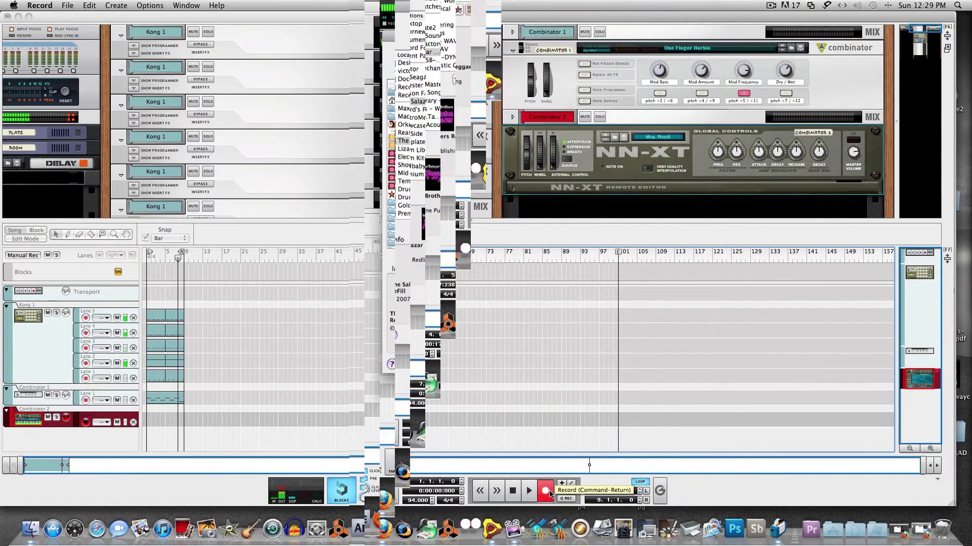
- Record an eight-bar part on the Combinator 2 track with the Wha Moog patch and adjust the NN-XT master volume during playback
{"action": "left_click", "coordinate": [545, 490]}
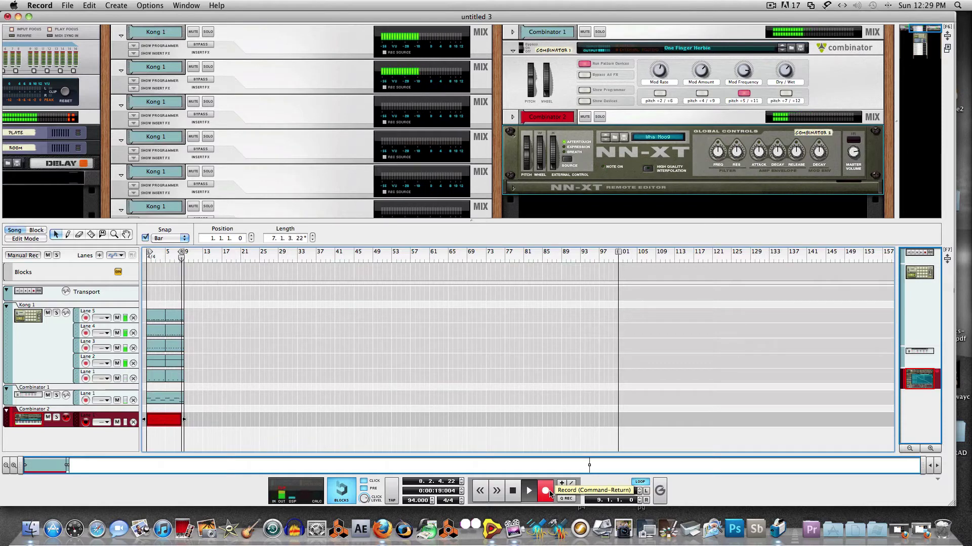
{"action": "key", "text": "space"}
{"action": "key", "text": "space"}
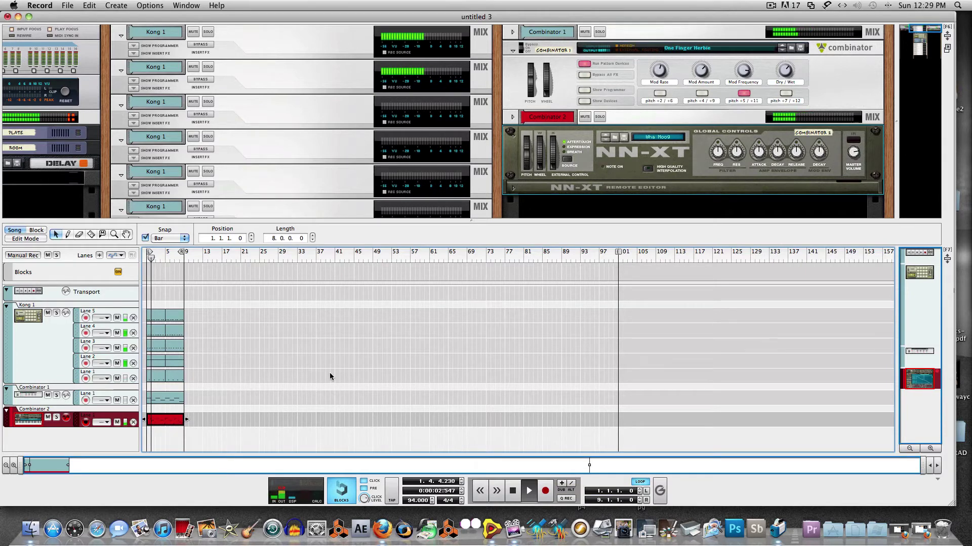
{"action": "left_click", "coordinate": [859, 160]}
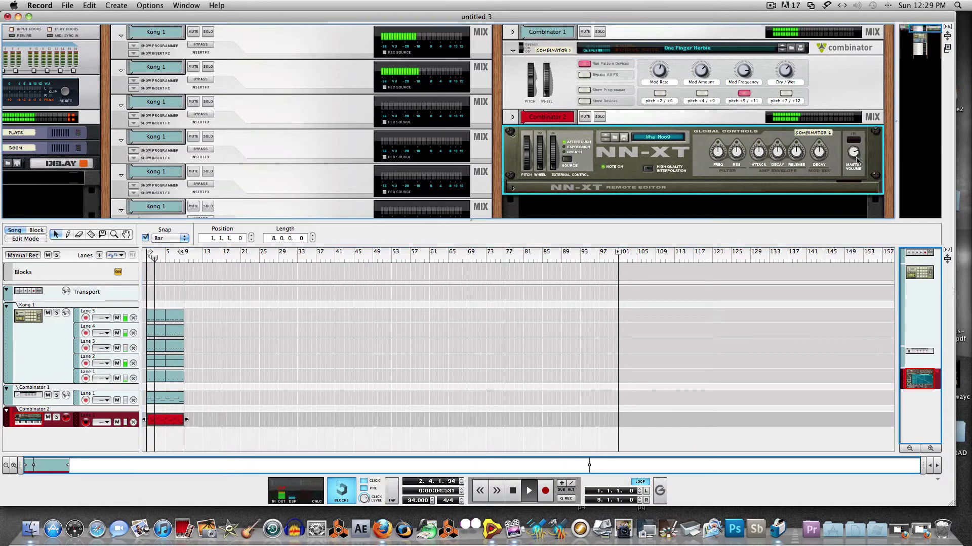
{"action": "left_click_drag", "start_coordinate": [855, 166], "coordinate": [855, 167]}
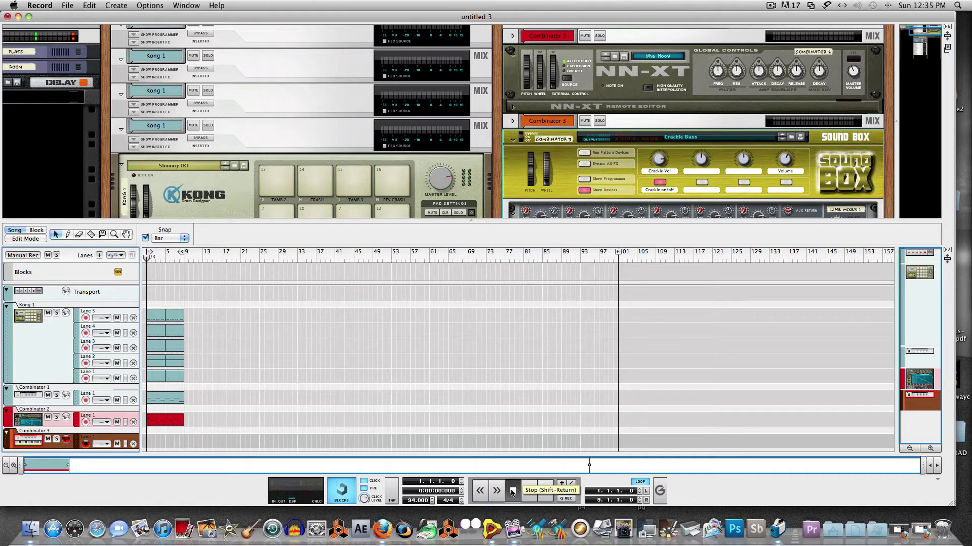
- Record an eight-bar part on the Combinator 3 track with the Crackle Bass patch and deselect the recorded clip
{"action": "left_click", "coordinate": [544, 491]}
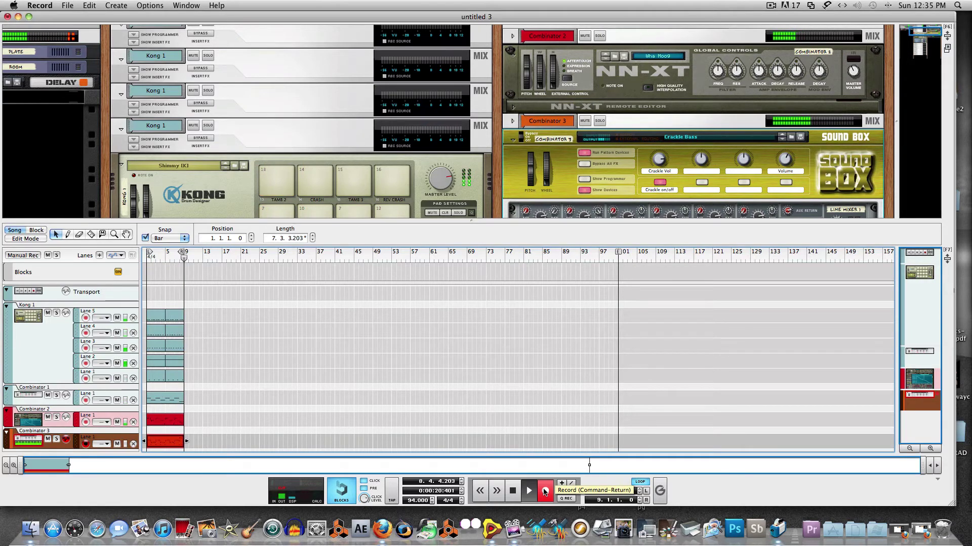
{"action": "left_click", "coordinate": [544, 491]}
{"action": "left_click", "coordinate": [330, 381]}
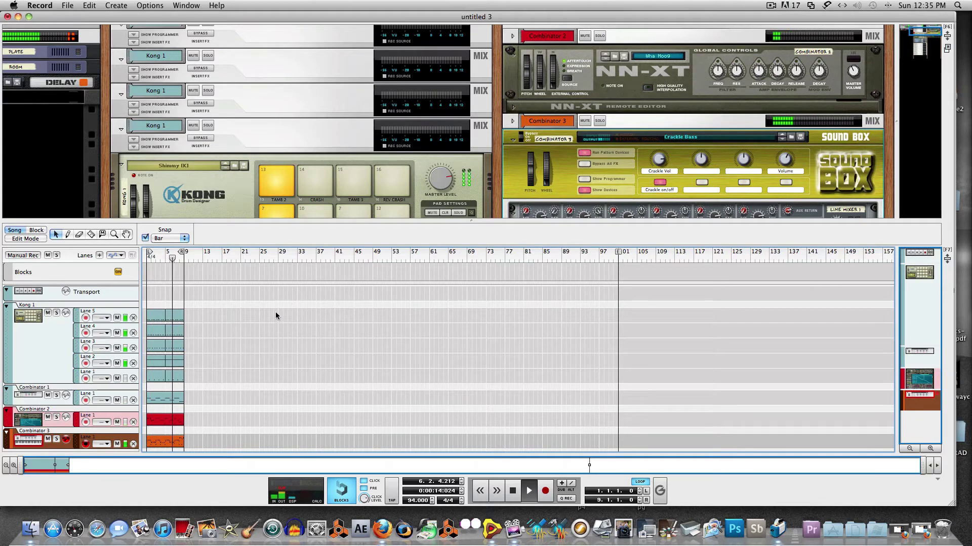
- Adjust the level of Kong drum 13, the TAMB 2 pad, while the loop plays
{"action": "scroll", "coordinate": [388, 183], "scroll_direction": "down", "scroll_amount": 3}
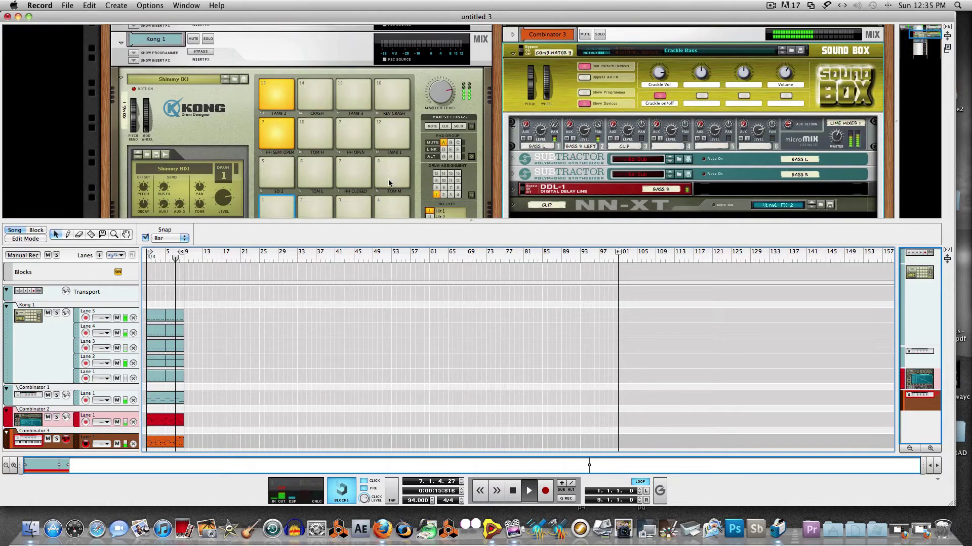
{"action": "scroll", "coordinate": [388, 183], "scroll_direction": "down", "scroll_amount": 1}
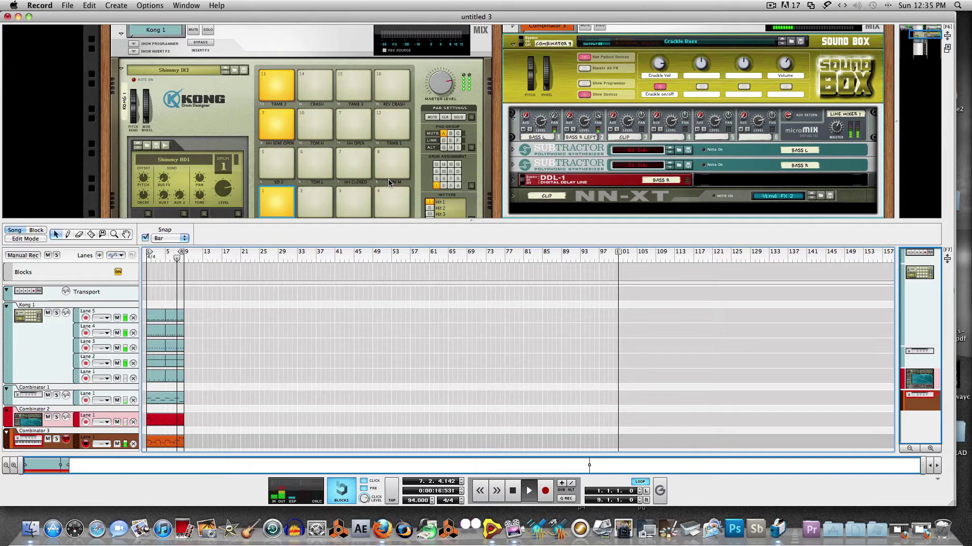
{"action": "left_click", "coordinate": [283, 96]}
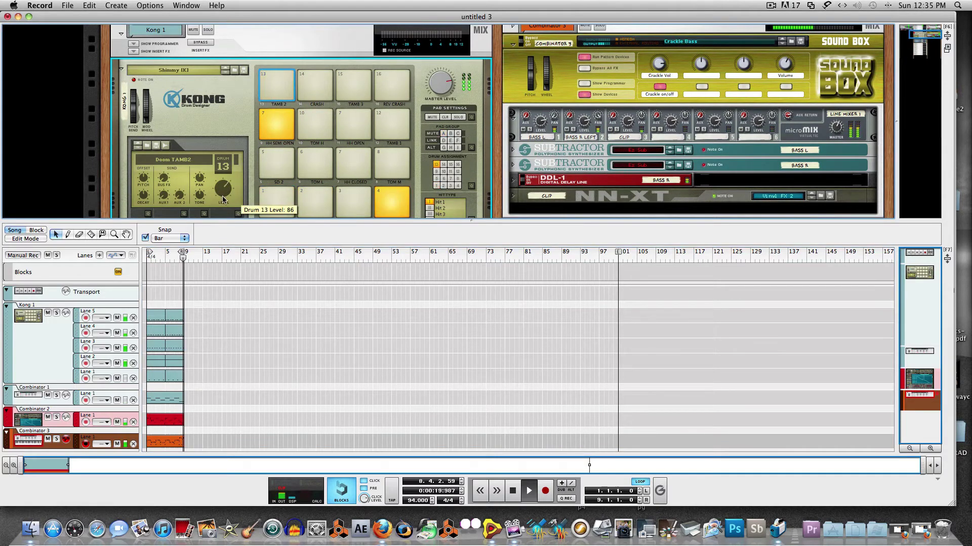
{"action": "left_click_drag", "start_coordinate": [223, 199], "coordinate": [223, 200]}
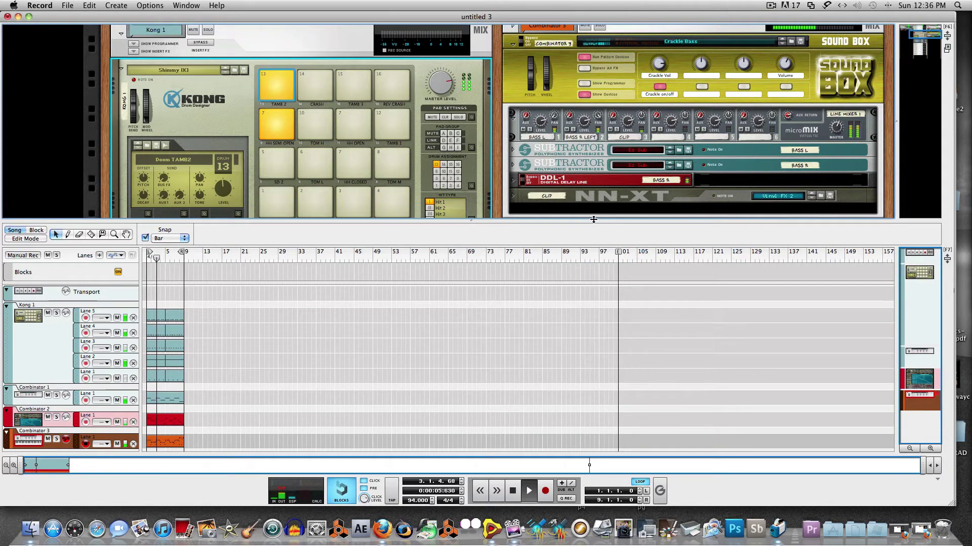
- Enlarge the sequencer area and create a fourth Combinator in the empty rack space below Combinator 3
{"action": "left_click_drag", "start_coordinate": [599, 228], "coordinate": [584, 186]}
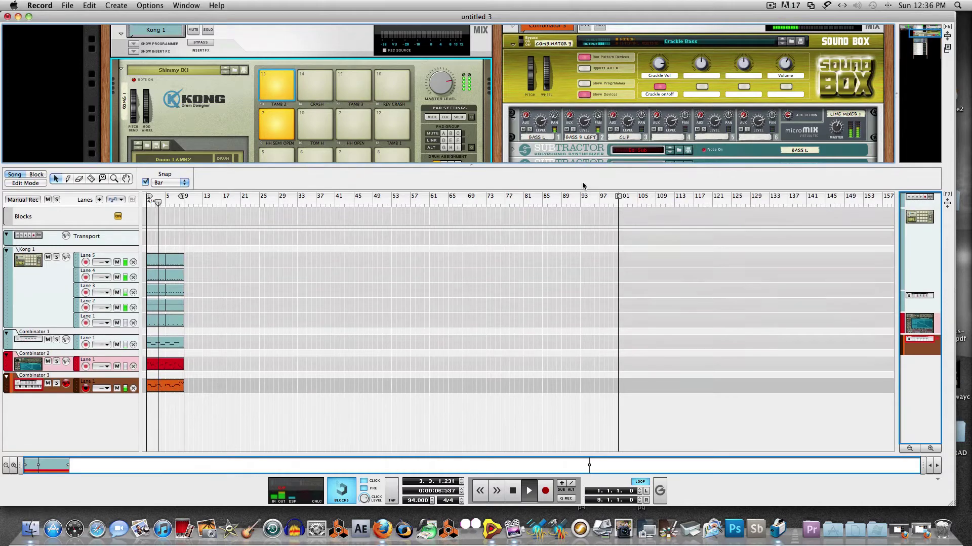
{"action": "left_click", "coordinate": [47, 415]}
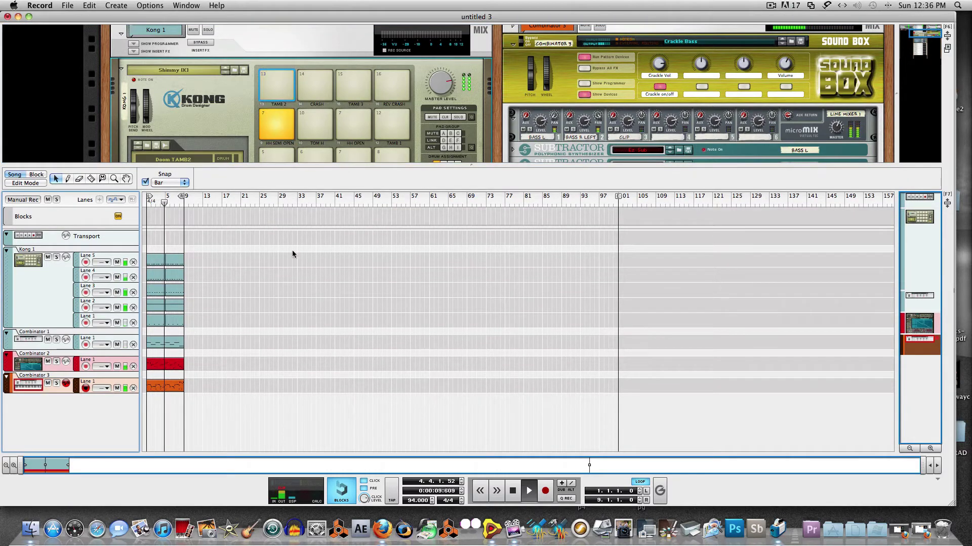
{"action": "scroll", "coordinate": [549, 113], "scroll_direction": "down", "scroll_amount": 6}
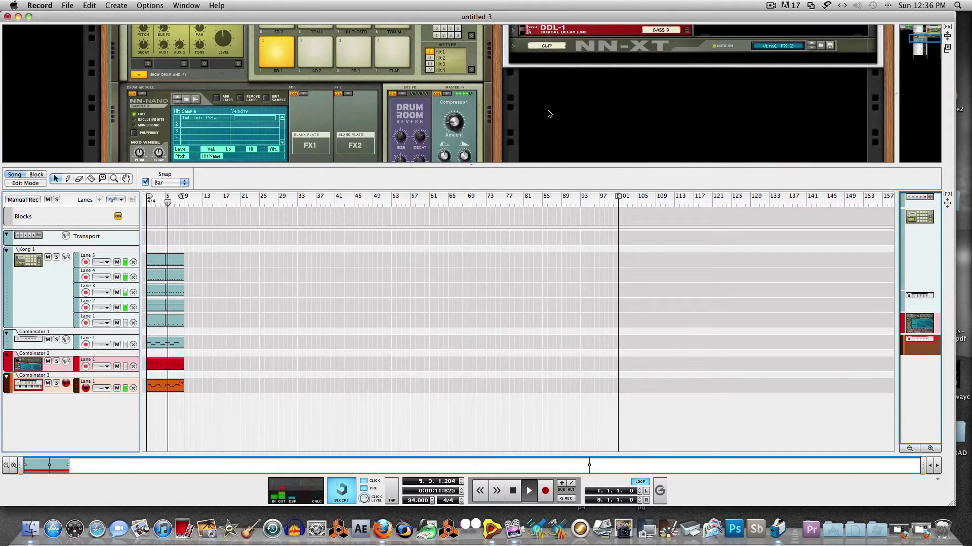
{"action": "left_click", "coordinate": [550, 113]}
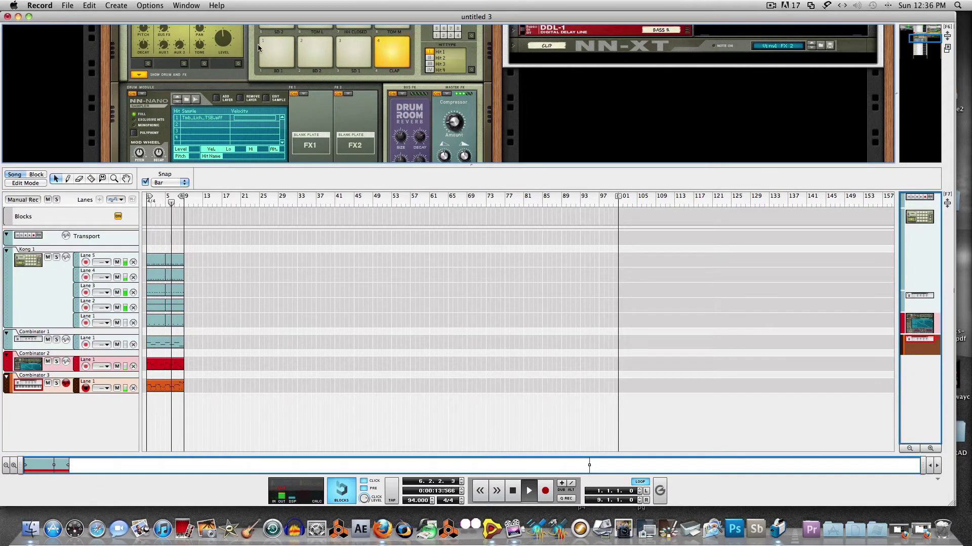
{"action": "left_click", "coordinate": [116, 5]}
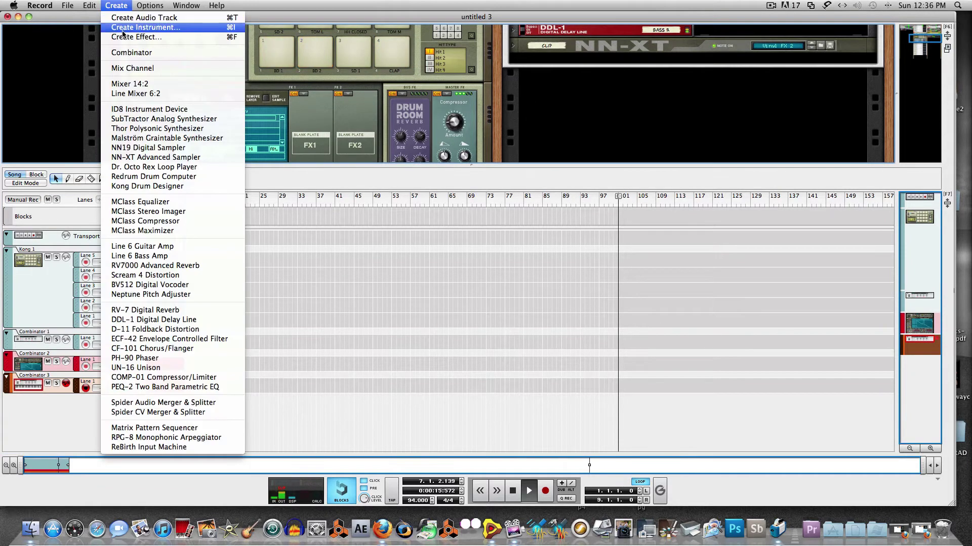
{"action": "left_click", "coordinate": [132, 52]}
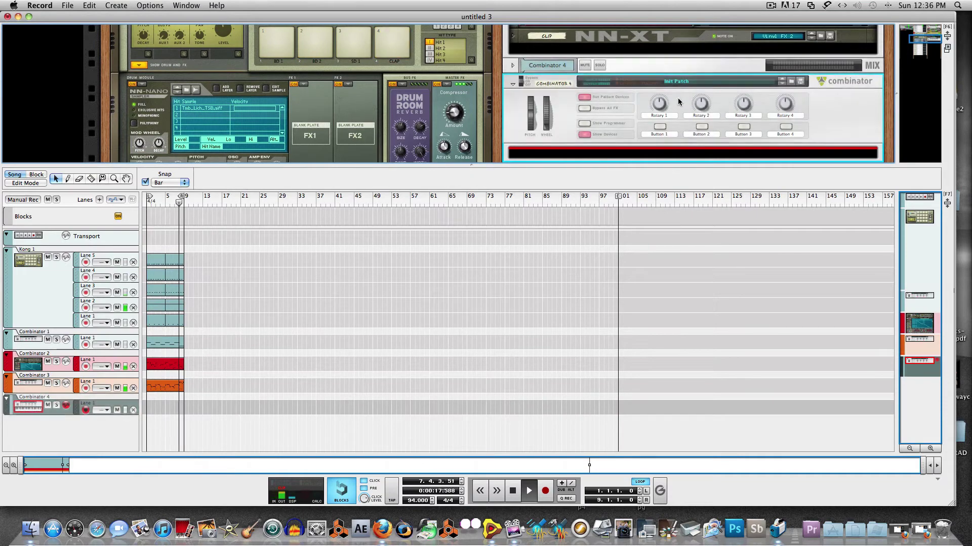
- Audition the Concert Piano patch from the Acoustic Piano folder of the Reason Factory Sound Bank for Combinator 4
{"action": "left_click", "coordinate": [791, 82]}
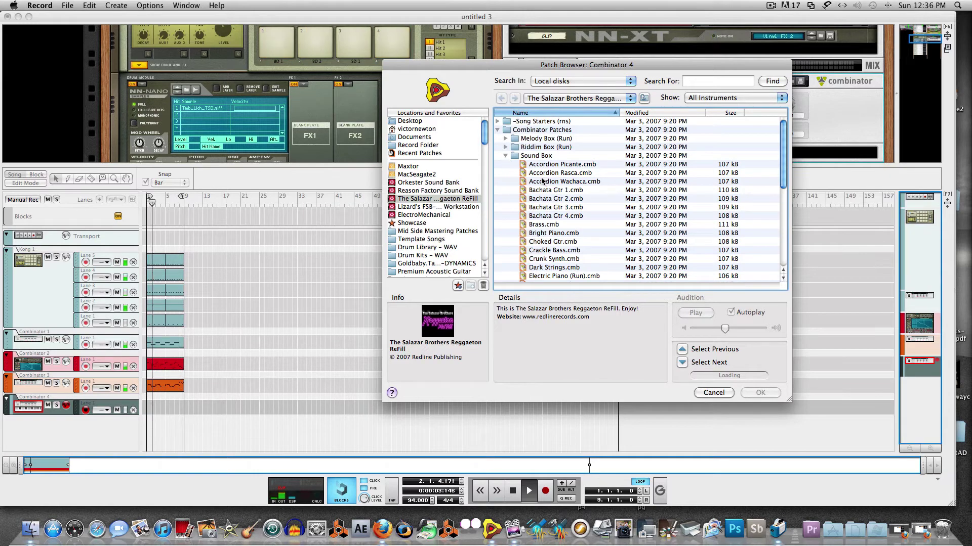
{"action": "left_click", "coordinate": [505, 155]}
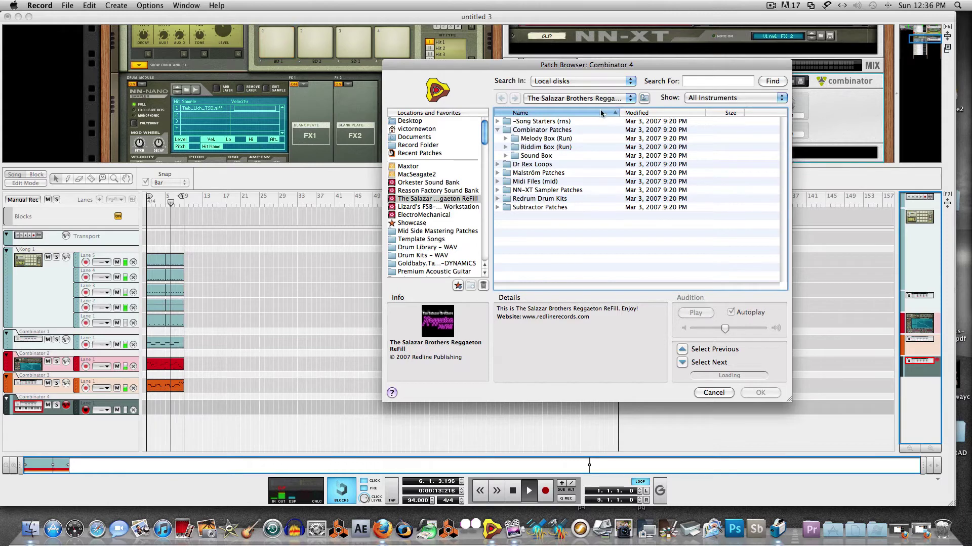
{"action": "left_click", "coordinate": [439, 191]}
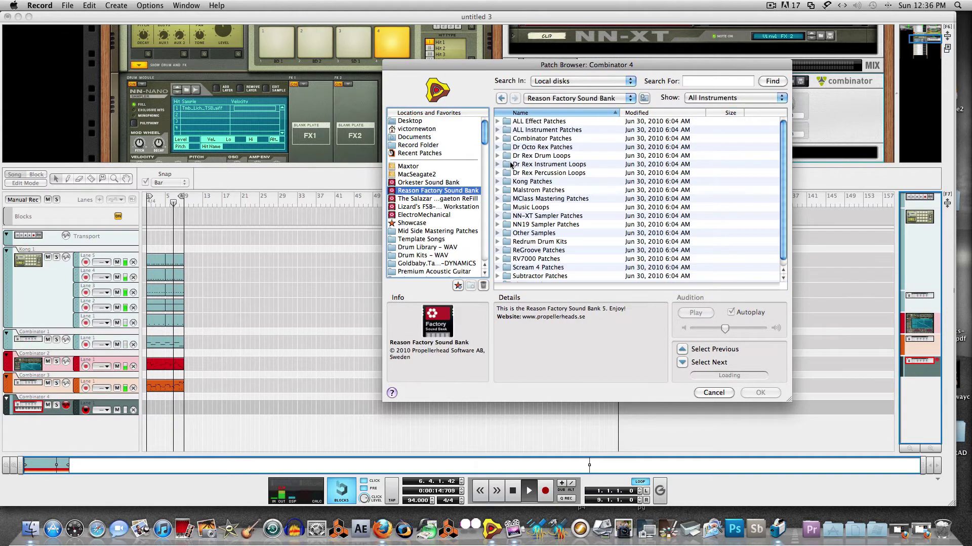
{"action": "left_click", "coordinate": [498, 138]}
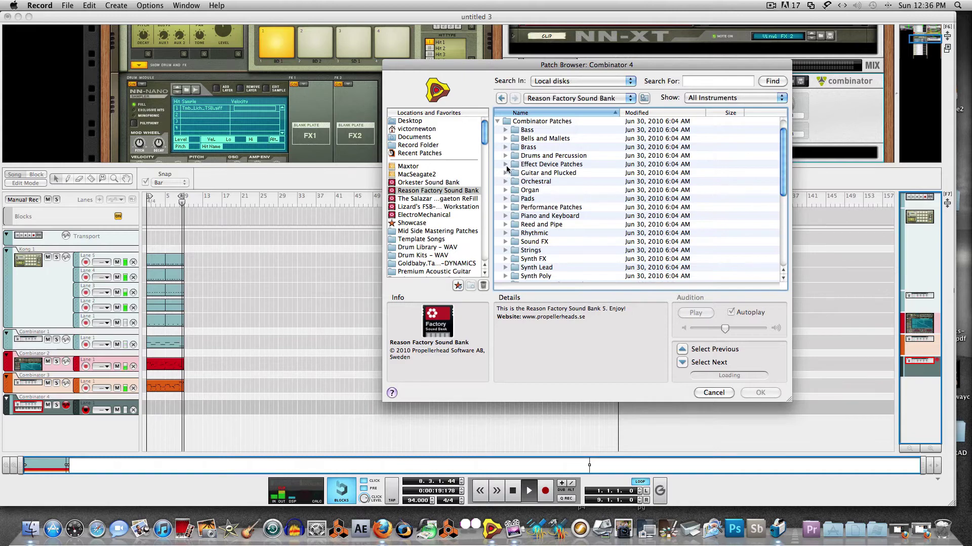
{"action": "left_click", "coordinate": [506, 217]}
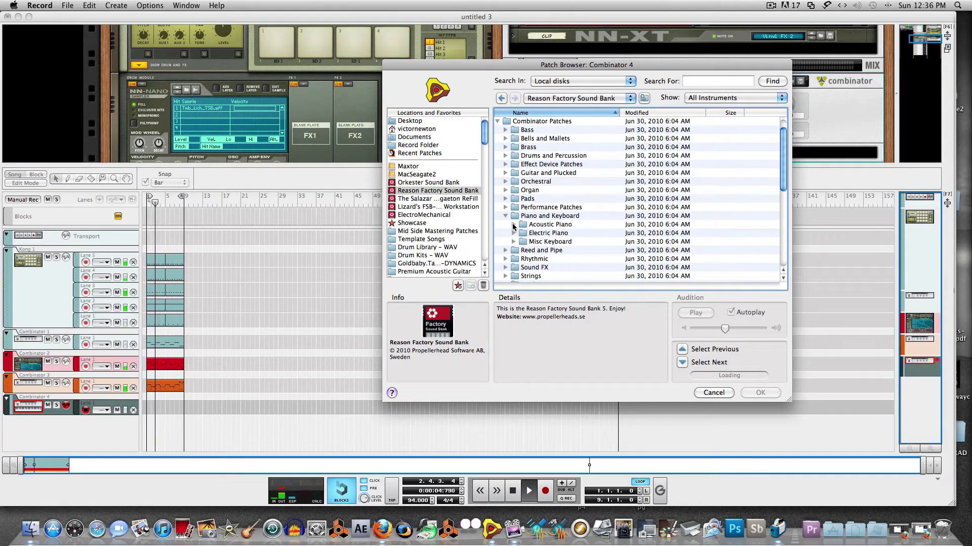
{"action": "left_click", "coordinate": [513, 225]}
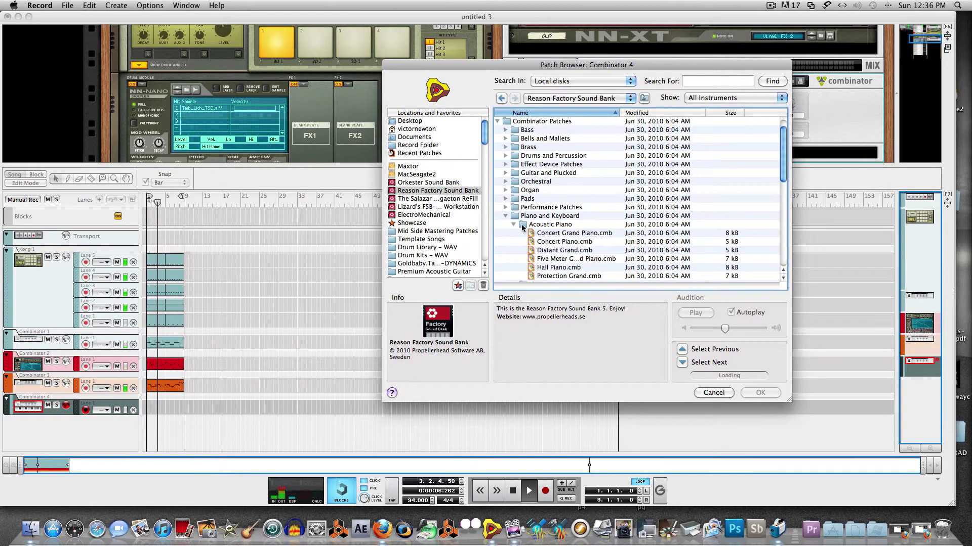
{"action": "left_click", "coordinate": [539, 243]}
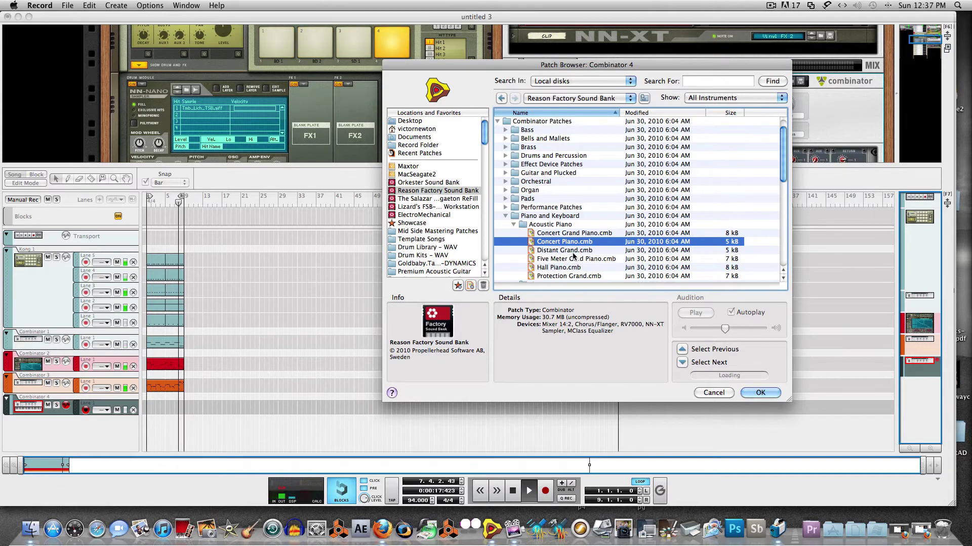
- Select the Tube Guitar patch from the Electric Guitar folder under Guitar and Plucked for Combinator 4
{"action": "left_click", "coordinate": [514, 225]}
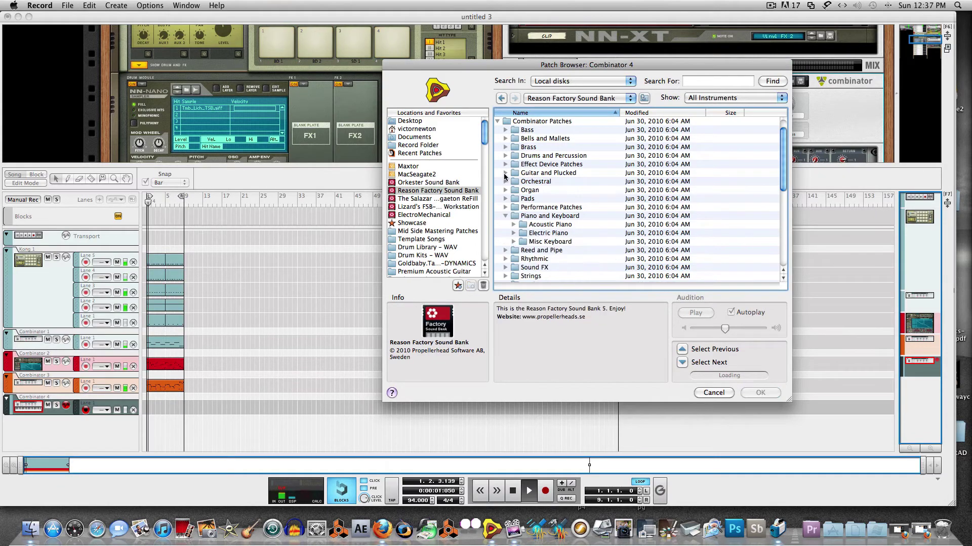
{"action": "left_click", "coordinate": [505, 173]}
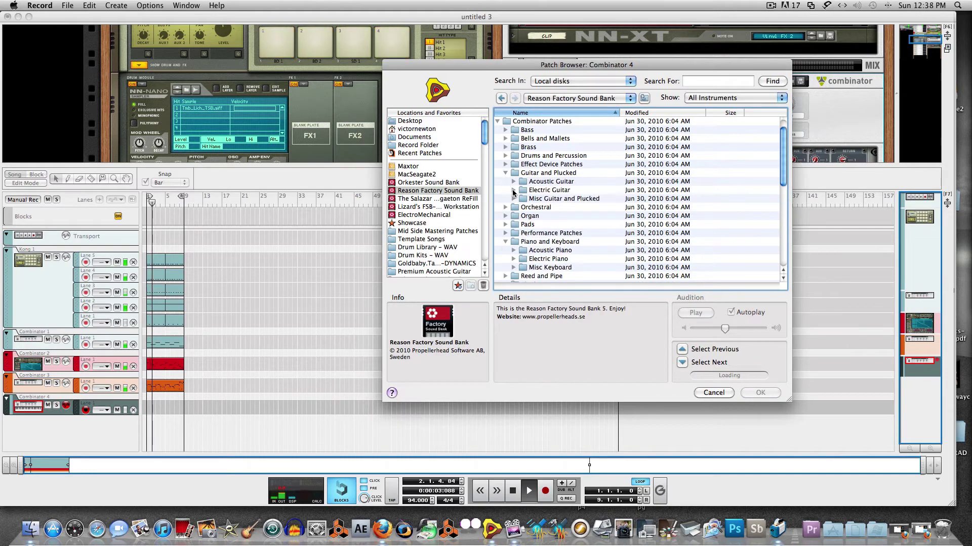
{"action": "left_click", "coordinate": [511, 190]}
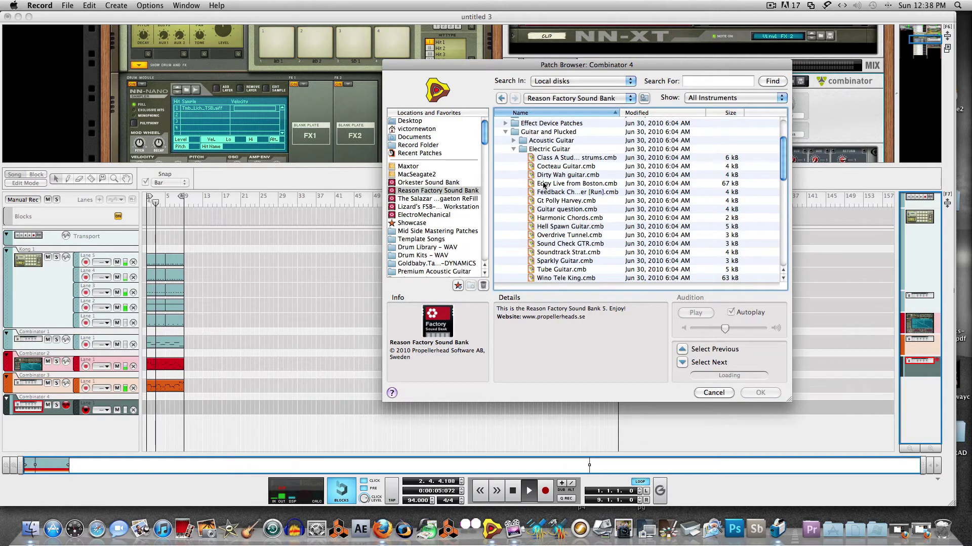
{"action": "scroll", "coordinate": [557, 205], "scroll_direction": "down", "scroll_amount": 4}
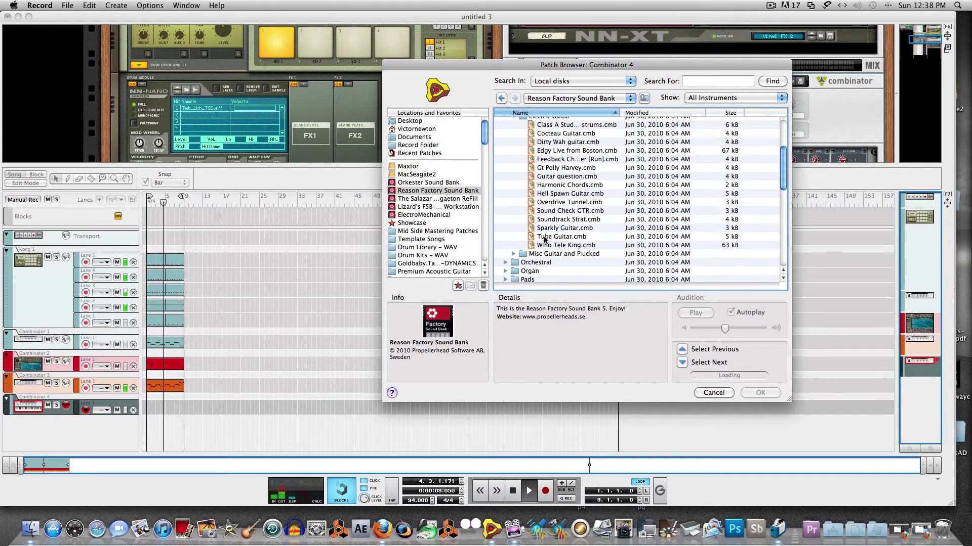
{"action": "left_click", "coordinate": [542, 236]}
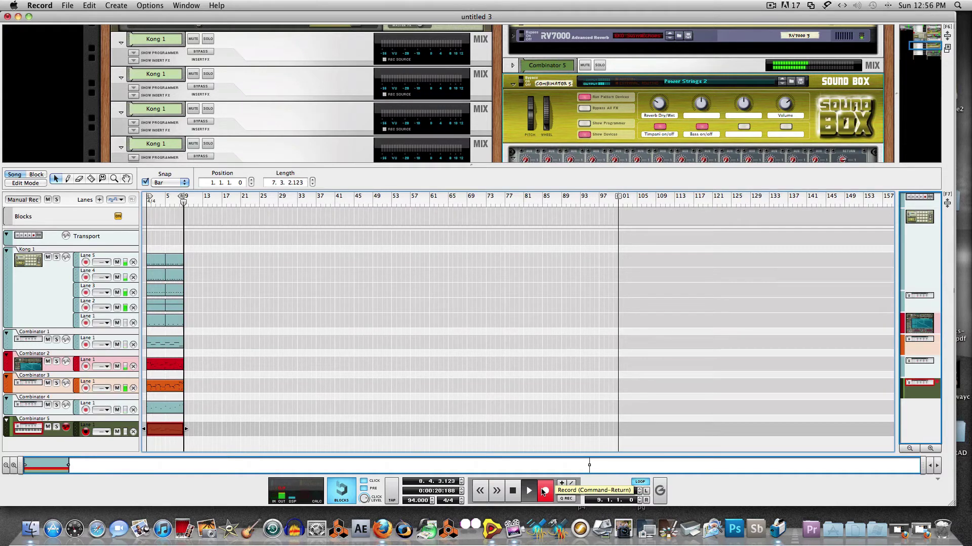
- Finish recording the eight-bar Power Strings 2 part on the Combinator 5 track and deselect the clip
{"action": "left_click", "coordinate": [542, 492]}
{"action": "left_click", "coordinate": [357, 434]}
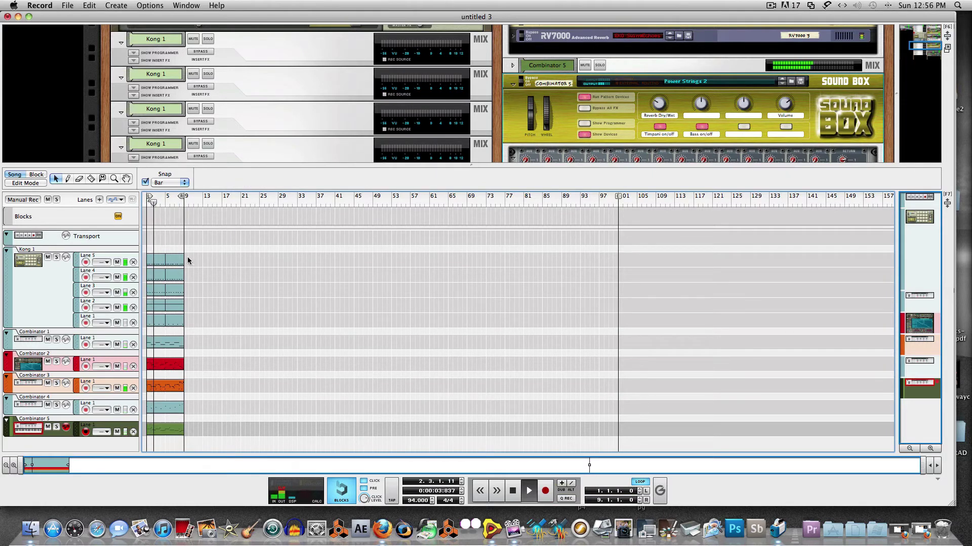
- Copy all Kong and Combinator 1 to 4 clips to bar 9 and extend the loop's right locator to bar 17
{"action": "left_click_drag", "start_coordinate": [186, 256], "coordinate": [159, 405]}
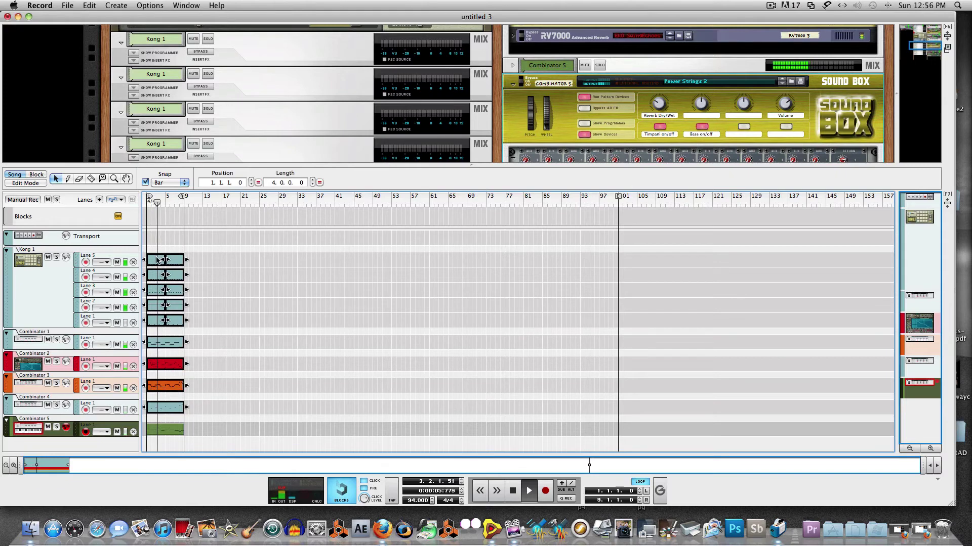
{"action": "left_click_drag", "start_coordinate": [154, 261], "coordinate": [189, 262]}
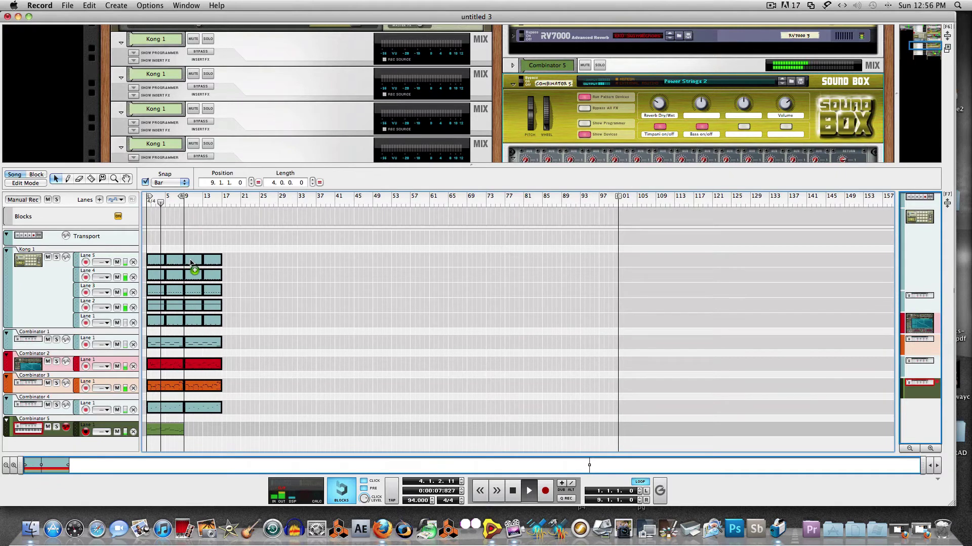
{"action": "left_click", "coordinate": [195, 430]}
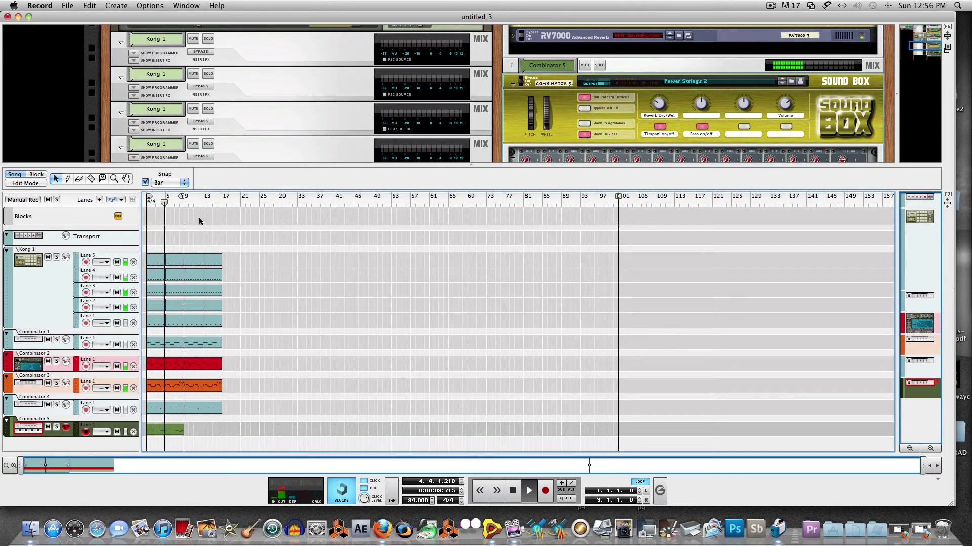
{"action": "left_click_drag", "start_coordinate": [183, 198], "coordinate": [219, 205]}
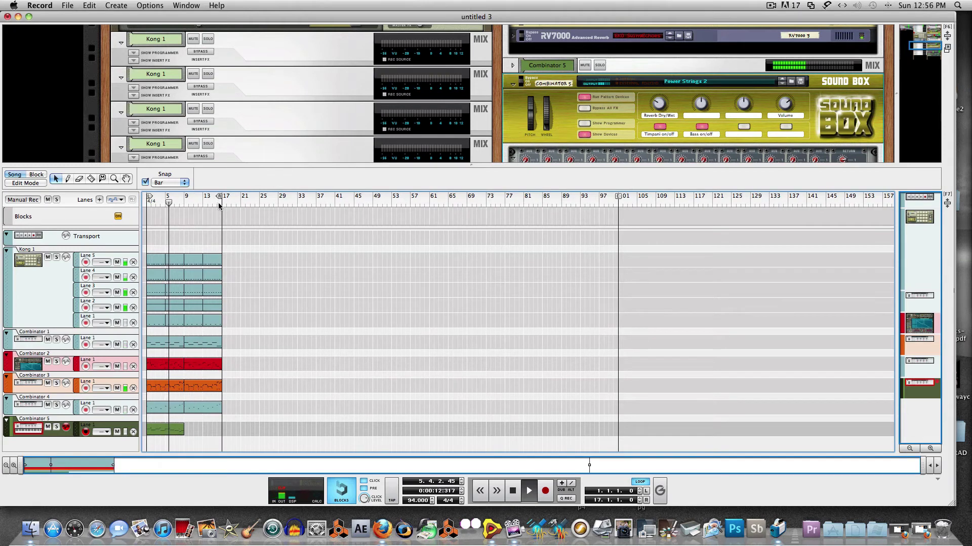
- Record the strings part on Combinator 5 through the second eight bars and split its clip at bar 9
{"action": "left_click", "coordinate": [545, 491]}
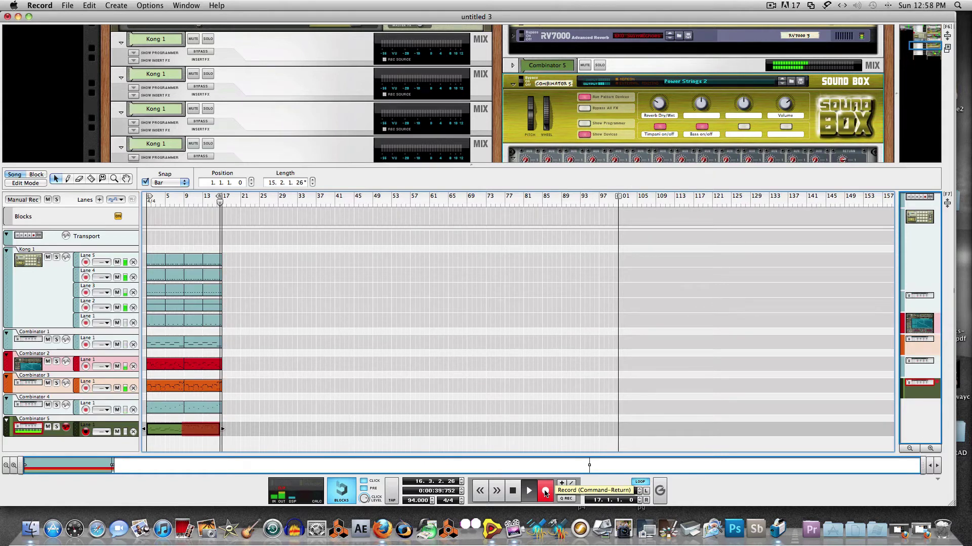
{"action": "left_click", "coordinate": [545, 492]}
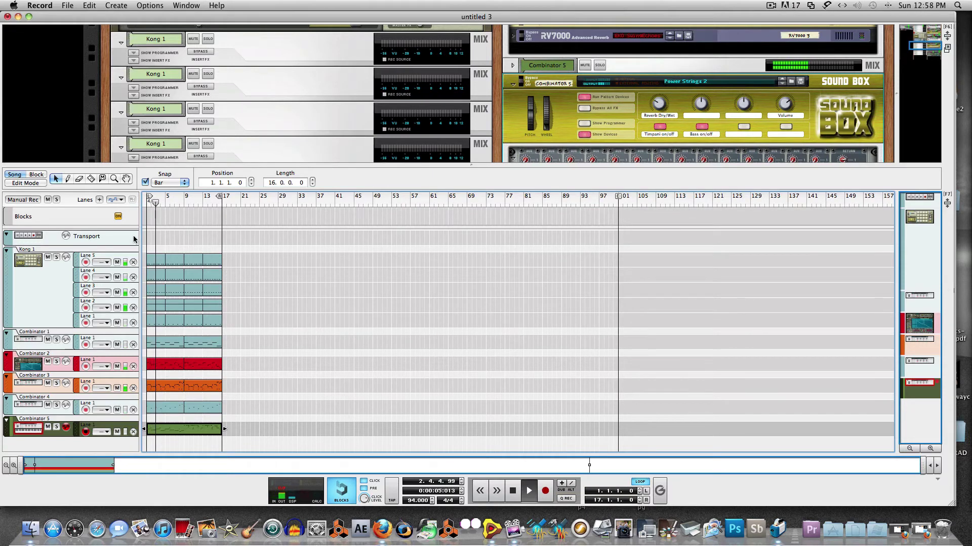
{"action": "left_click", "coordinate": [90, 179]}
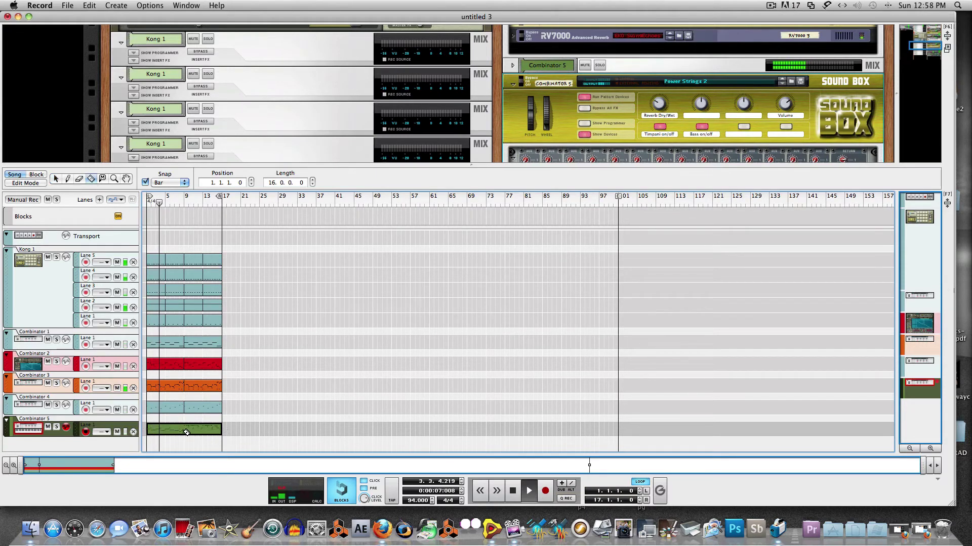
{"action": "left_click", "coordinate": [262, 412]}
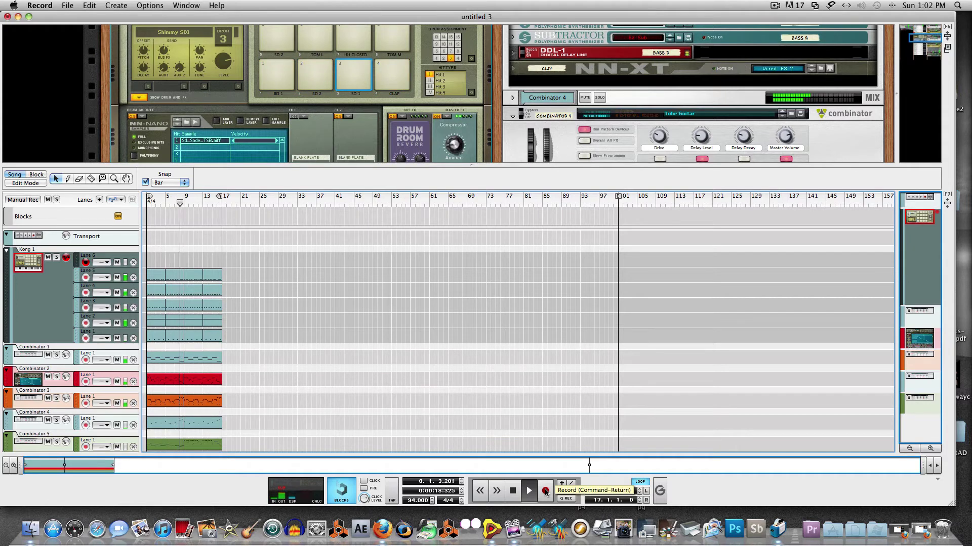
- Record a drum part on Kong's sixth lane up to bar 17 and cut away the portion before bar 9
{"action": "left_click", "coordinate": [545, 491]}
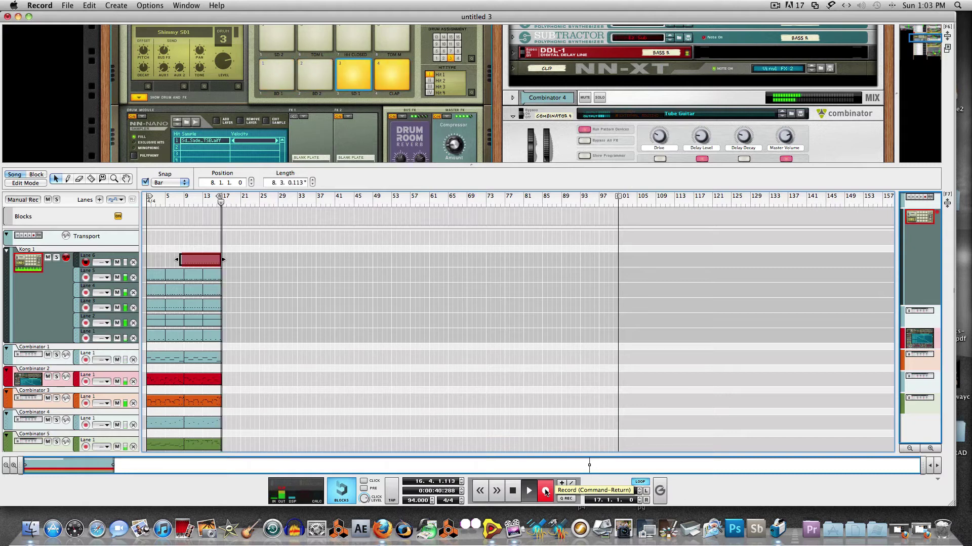
{"action": "left_click", "coordinate": [545, 491]}
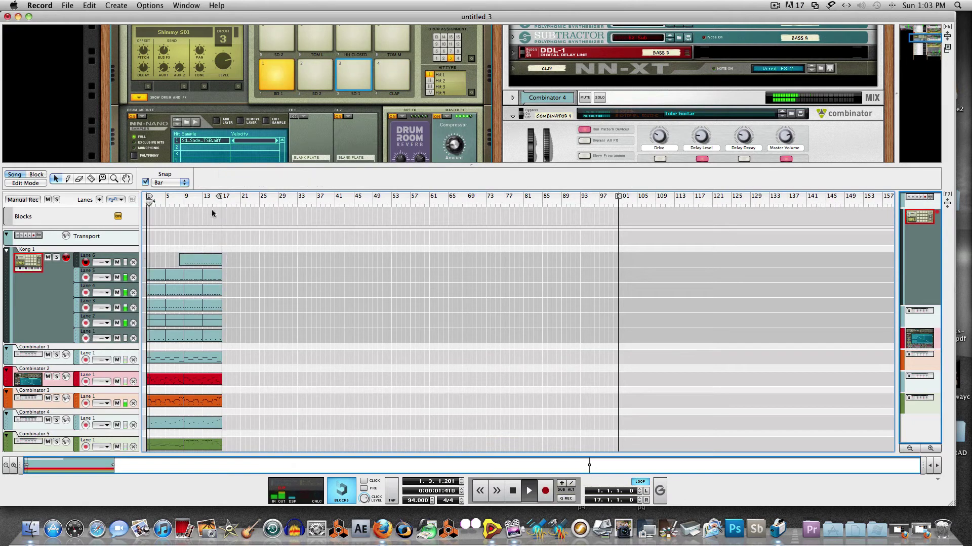
{"action": "left_click", "coordinate": [91, 179]}
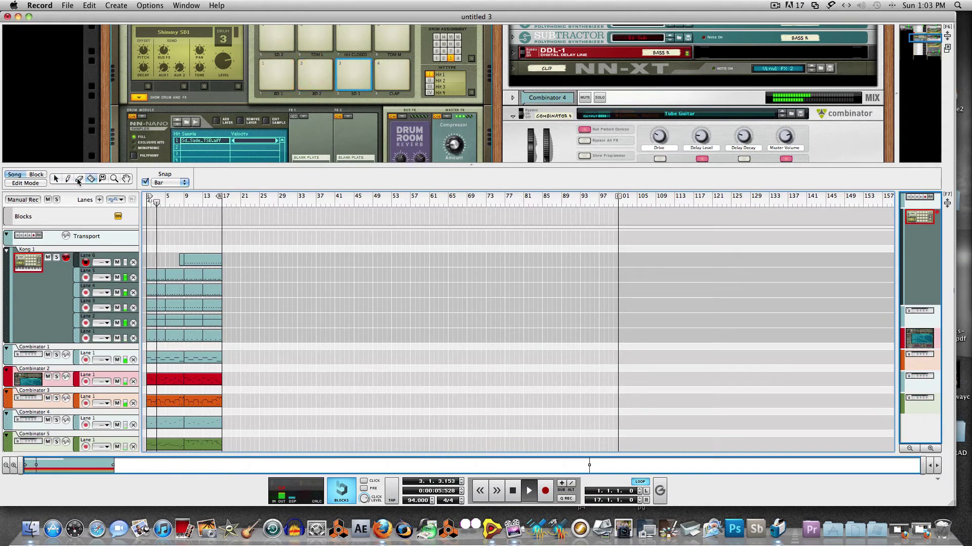
{"action": "key", "text": "e"}
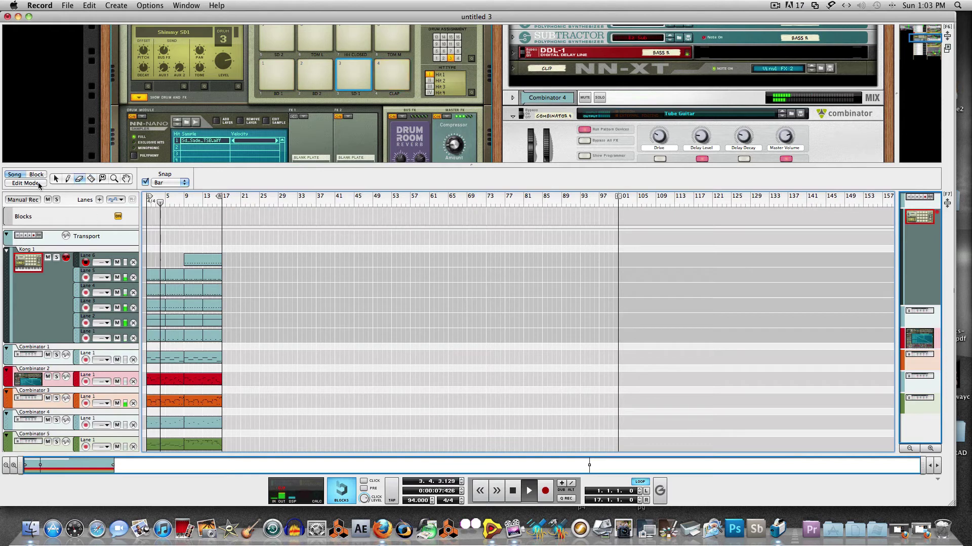
{"action": "left_click", "coordinate": [57, 179]}
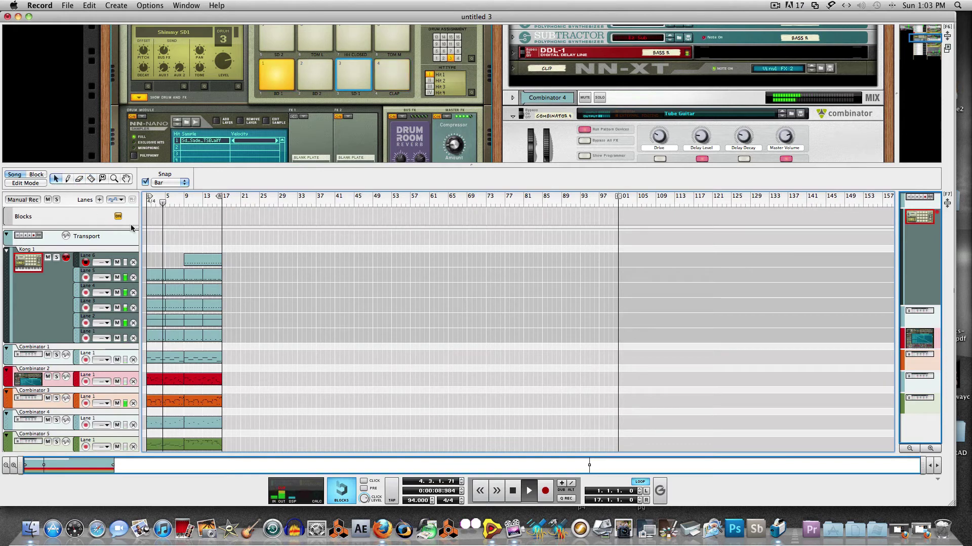
{"action": "left_click", "coordinate": [186, 211]}
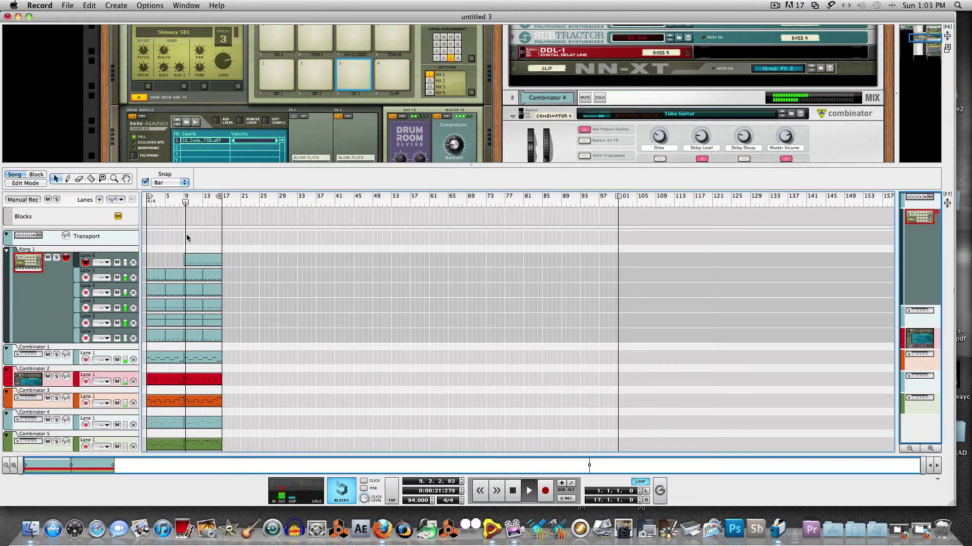
- Quantize the notes of the eight-bar clip on Kong's sixth lane
{"action": "left_click", "coordinate": [201, 262]}
{"action": "right_click", "coordinate": [201, 263]}
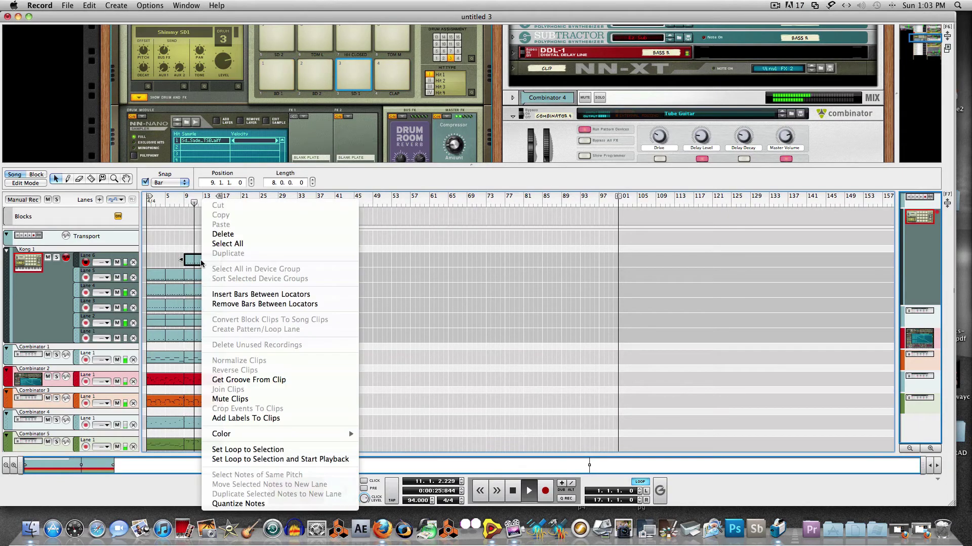
{"action": "left_click", "coordinate": [238, 504]}
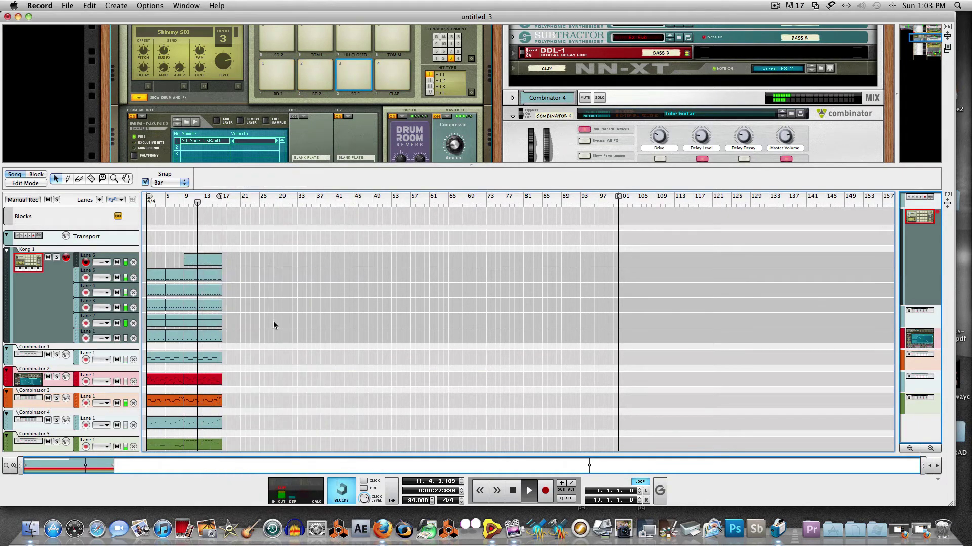
- Adjust the level of Kong drum 3, the SD 1 pad, and deselect the lane 6 clip
{"action": "left_click", "coordinate": [211, 264]}
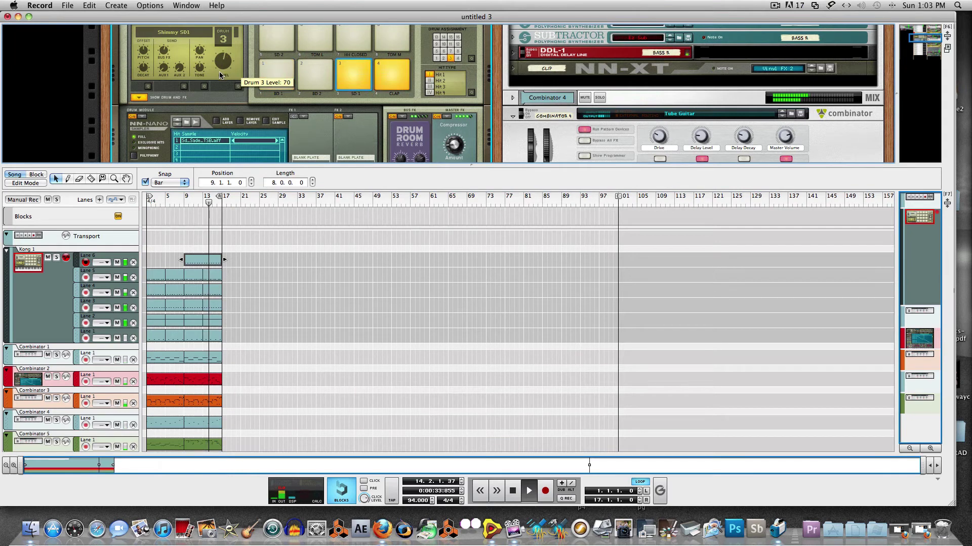
{"action": "left_click_drag", "start_coordinate": [220, 75], "coordinate": [223, 66]}
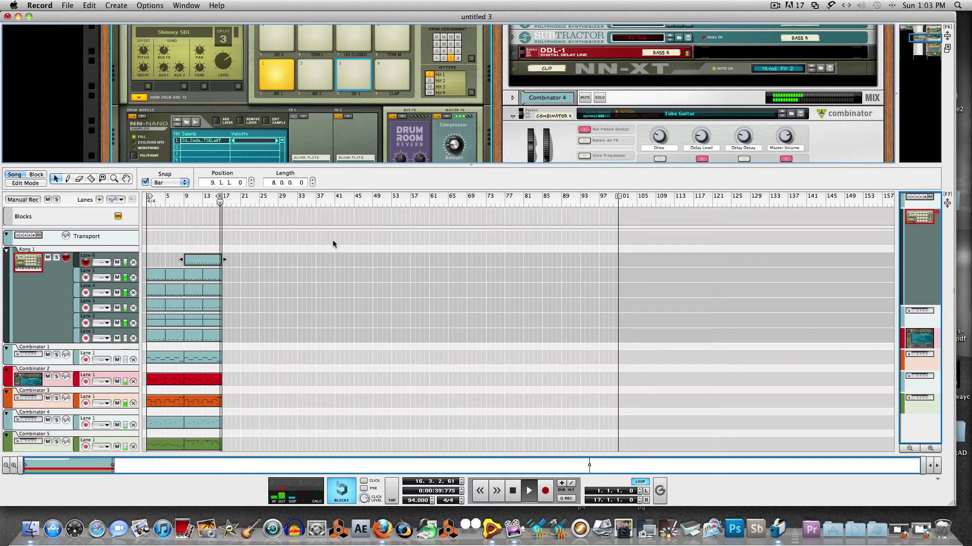
{"action": "left_click", "coordinate": [276, 290]}
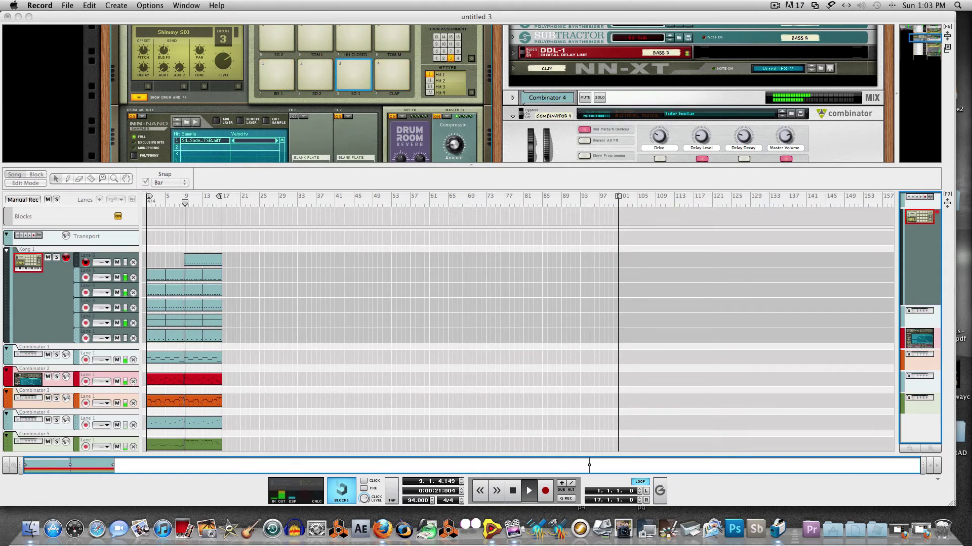
- Show the main mixer with its channel faders and resize the mixer area
{"action": "key", "text": "F5"}
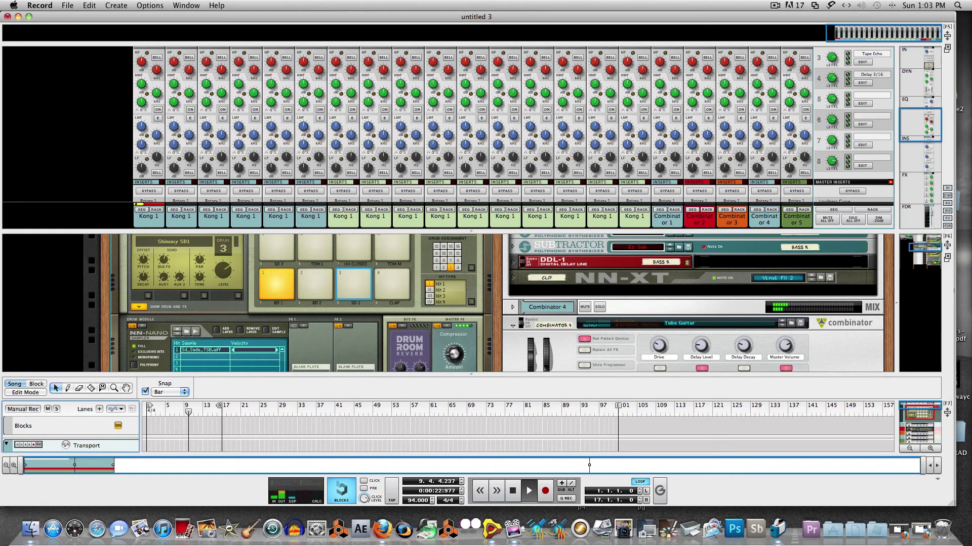
{"action": "scroll", "coordinate": [450, 153], "scroll_direction": "down", "scroll_amount": 10}
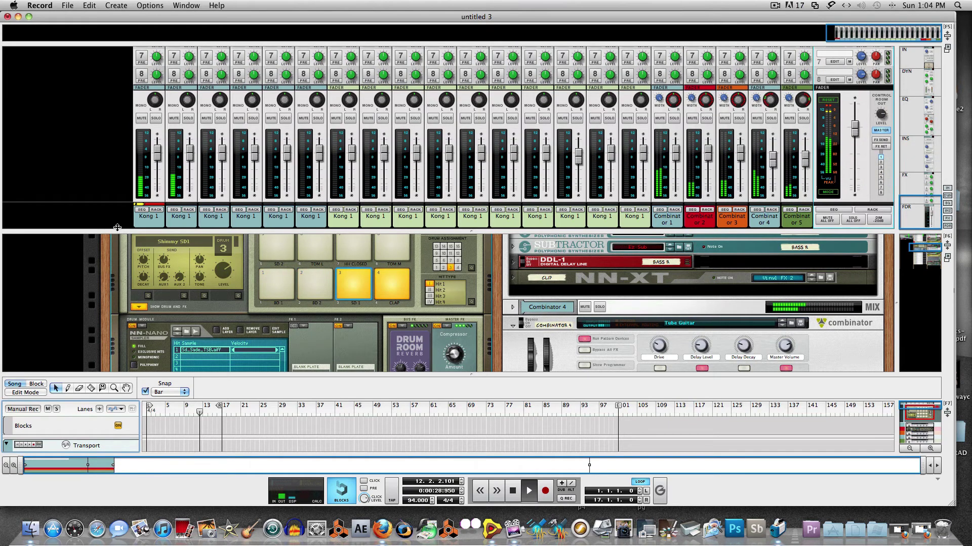
{"action": "left_click_drag", "start_coordinate": [117, 232], "coordinate": [117, 200]}
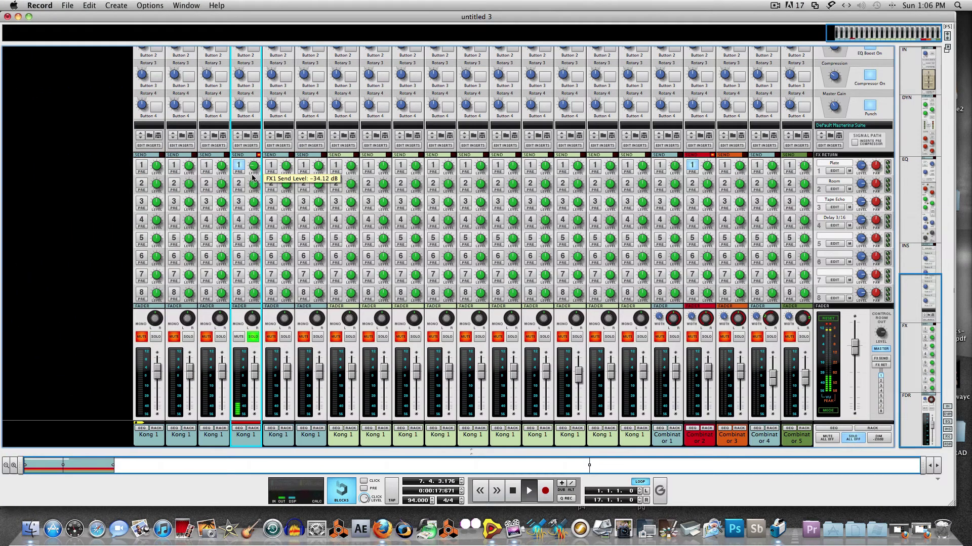
- Briefly solo the third Kong channel, then solo the second Kong channel and enable its FX1 send
{"action": "left_click", "coordinate": [223, 337]}
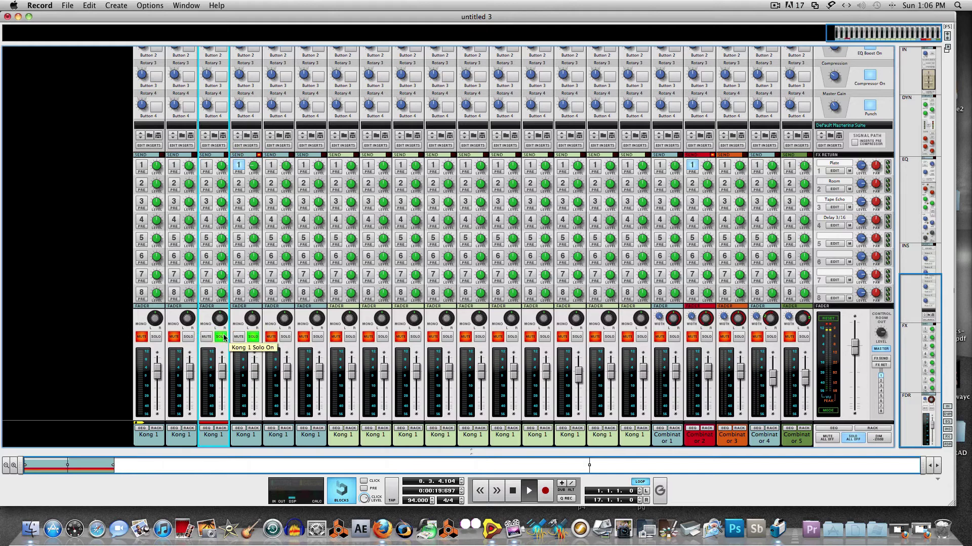
{"action": "left_click", "coordinate": [223, 337]}
{"action": "left_click", "coordinate": [188, 337]}
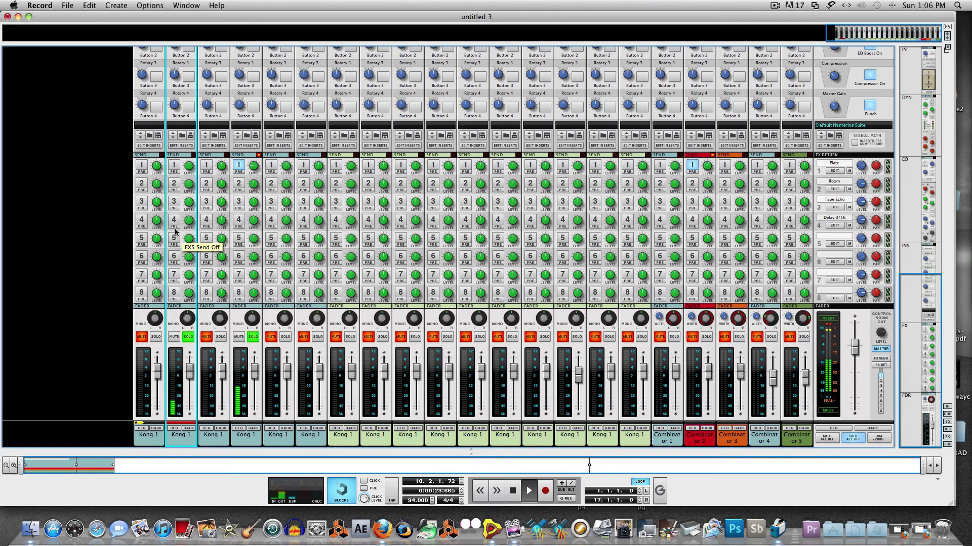
{"action": "left_click", "coordinate": [174, 165]}
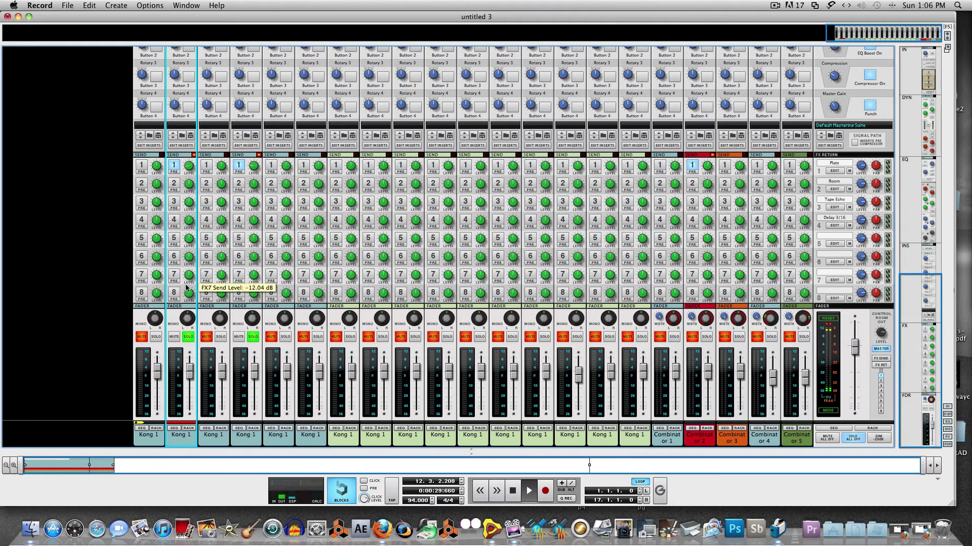
- Switch on the EQ of the second Kong channel and set its high-frequency band to bell
{"action": "scroll", "coordinate": [186, 127], "scroll_direction": "up", "scroll_amount": 5}
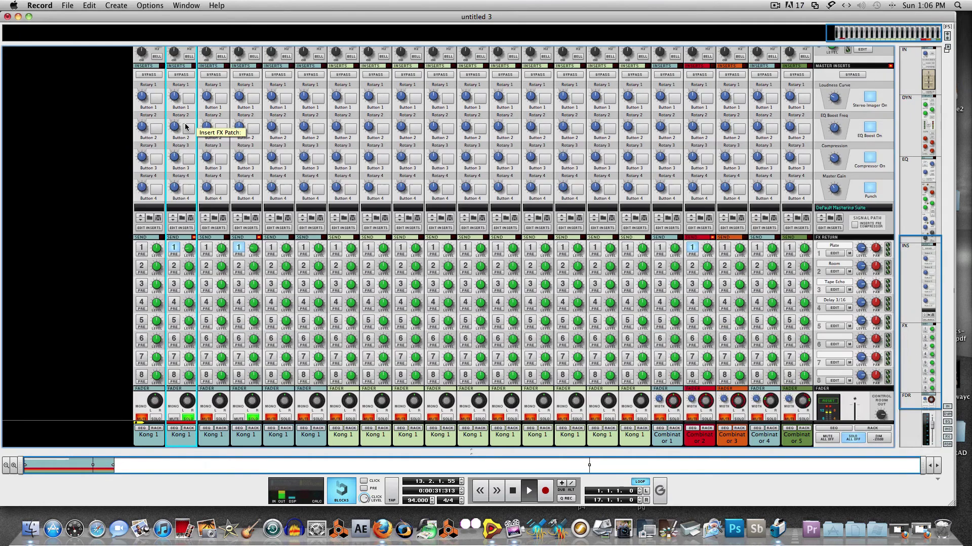
{"action": "scroll", "coordinate": [186, 126], "scroll_direction": "up", "scroll_amount": 2}
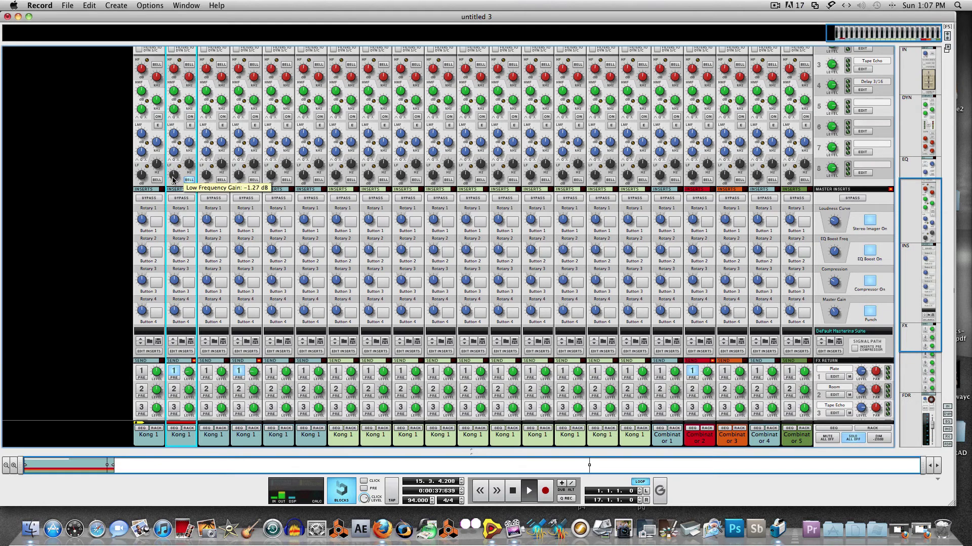
{"action": "left_click", "coordinate": [189, 65]}
{"action": "left_click", "coordinate": [190, 117]}
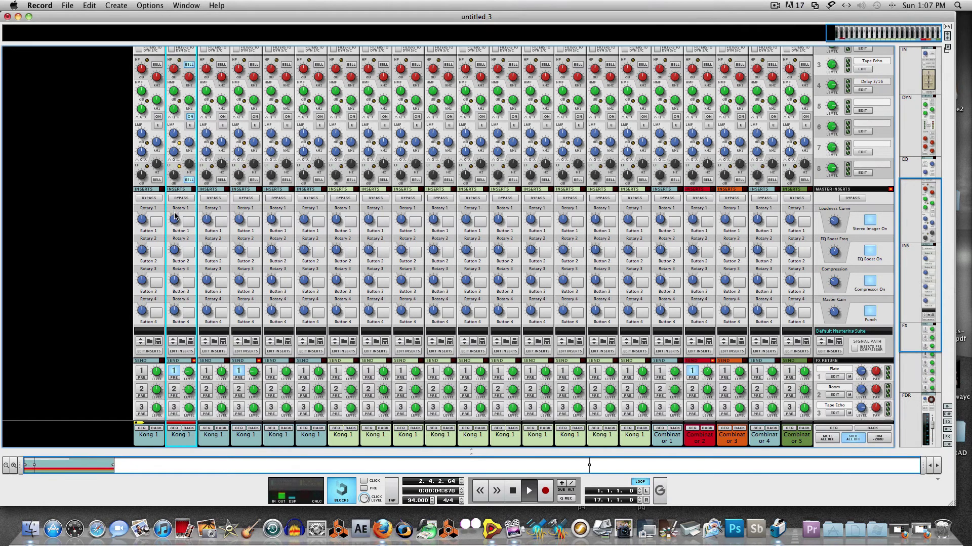
{"action": "scroll", "coordinate": [174, 228], "scroll_direction": "down", "scroll_amount": 2}
{"action": "scroll", "coordinate": [174, 237], "scroll_direction": "down", "scroll_amount": 10}
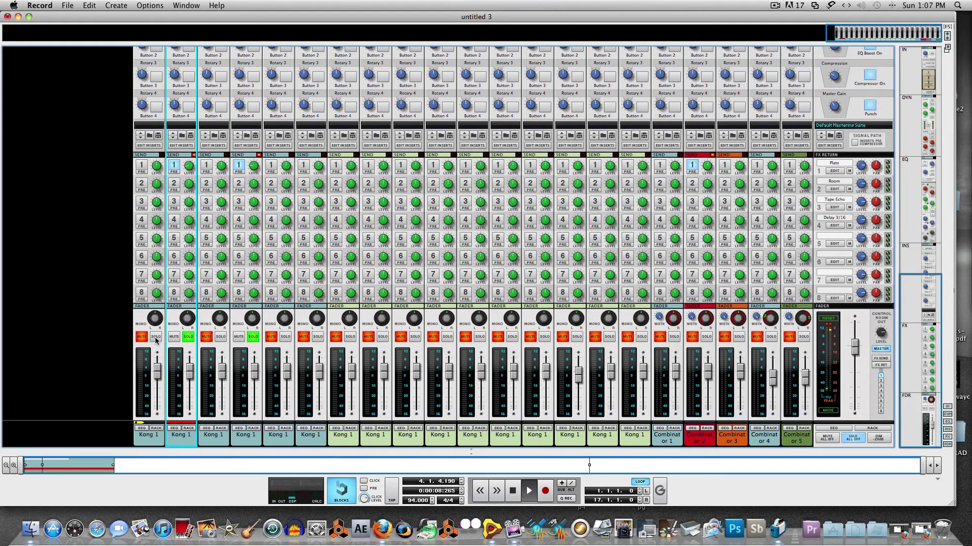
- Solo the first Kong channel, enable its FX1 send, and set its FX8 send level to -9.67 dB
{"action": "left_click", "coordinate": [155, 337]}
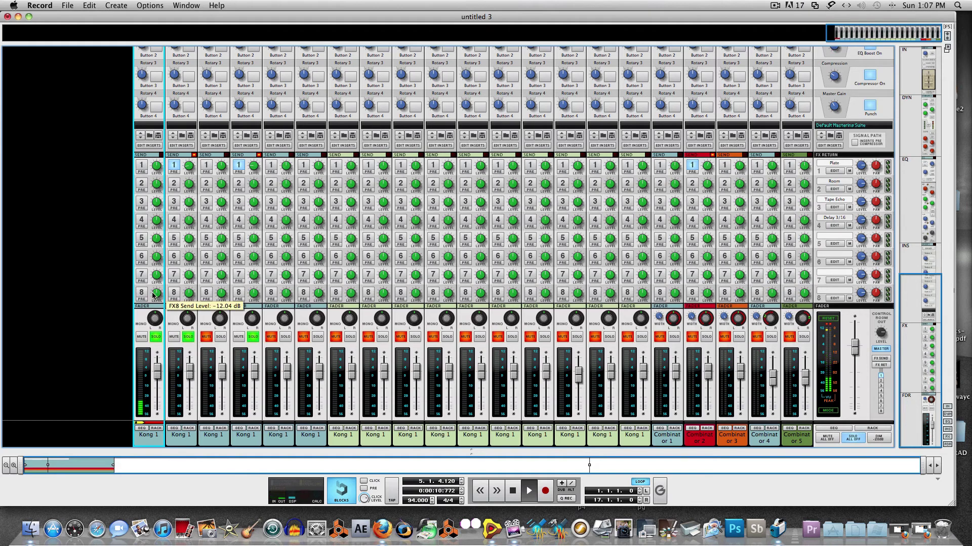
{"action": "left_click", "coordinate": [142, 165]}
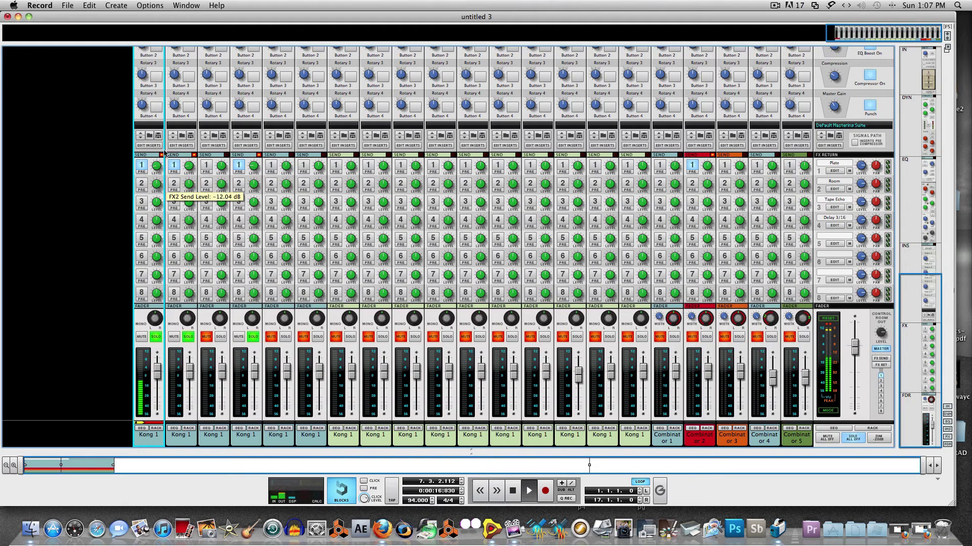
{"action": "scroll", "coordinate": [157, 152], "scroll_direction": "up", "scroll_amount": 3}
{"action": "scroll", "coordinate": [158, 132], "scroll_direction": "up", "scroll_amount": 3}
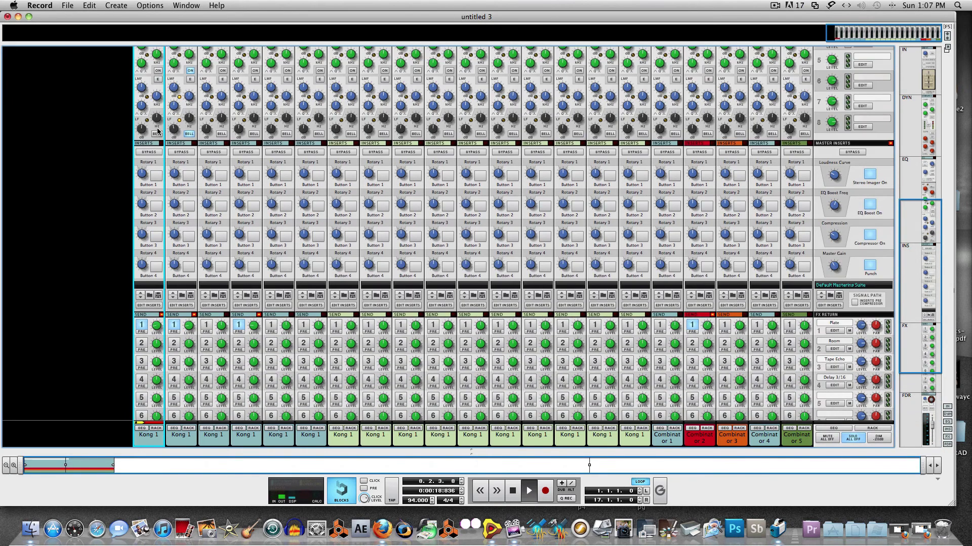
{"action": "scroll", "coordinate": [149, 140], "scroll_direction": "down", "scroll_amount": 6}
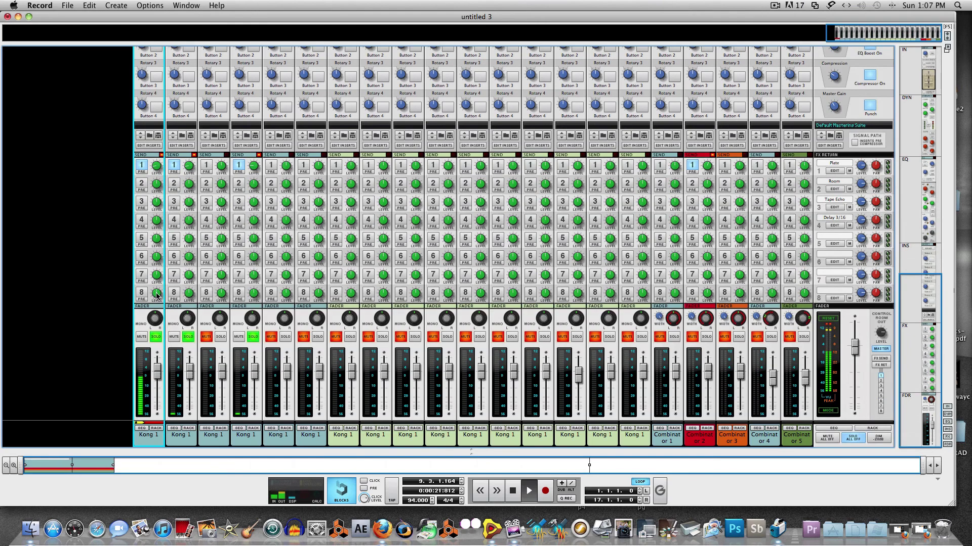
{"action": "mouse_move", "coordinate": [156, 302]}
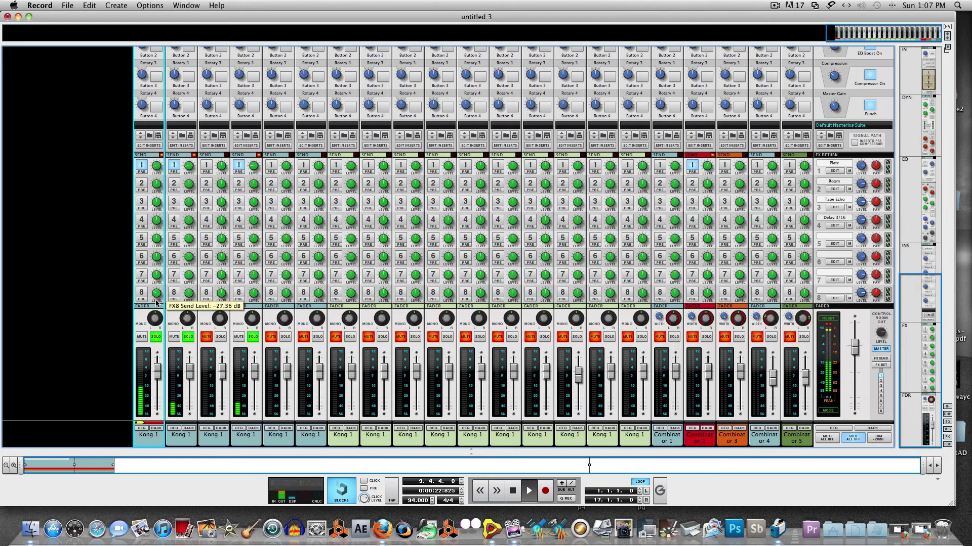
{"action": "left_click_drag", "start_coordinate": [155, 301], "coordinate": [156, 293]}
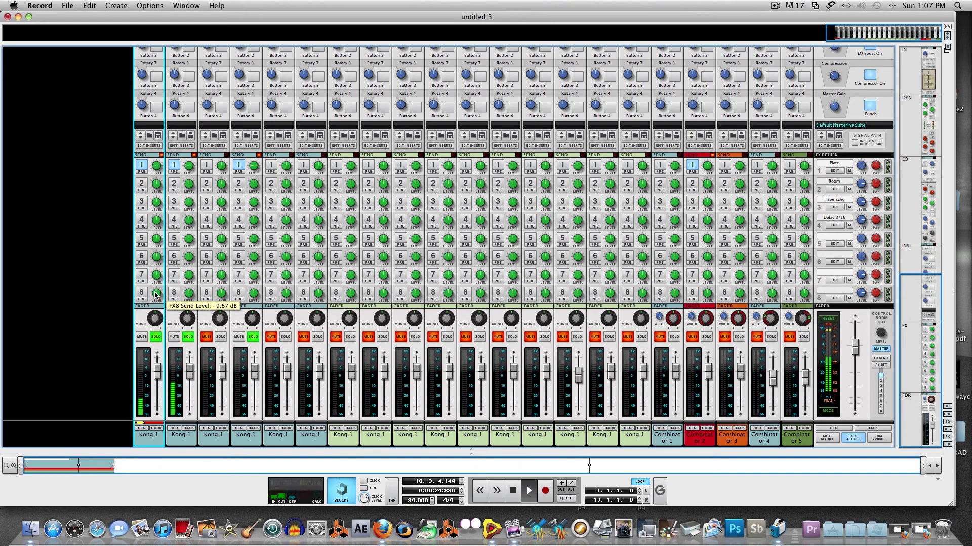
- Switch on the first Kong channel's EQ with its low and high bands set to bell, and adjust the low-frequency gain
{"action": "scroll", "coordinate": [152, 182], "scroll_direction": "up", "scroll_amount": 1}
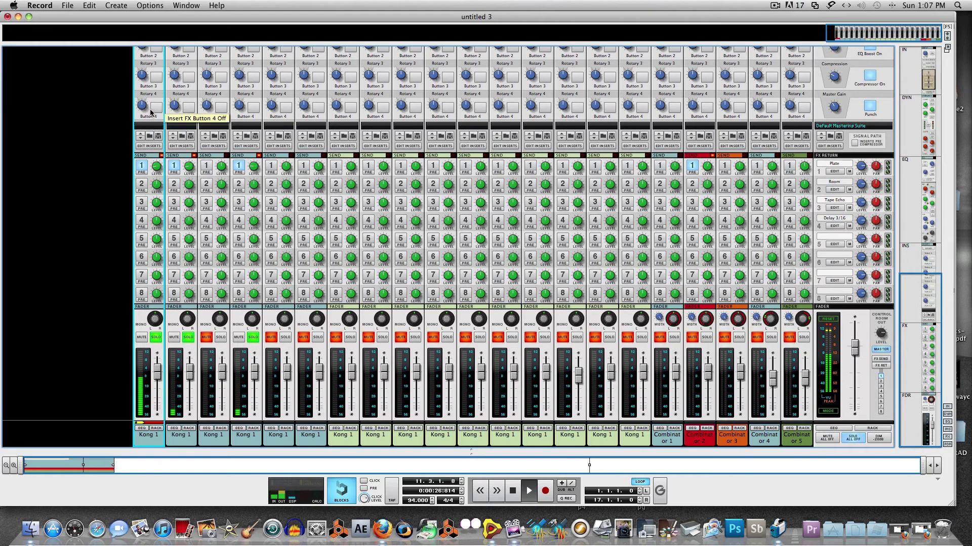
{"action": "scroll", "coordinate": [150, 112], "scroll_direction": "up", "scroll_amount": 10}
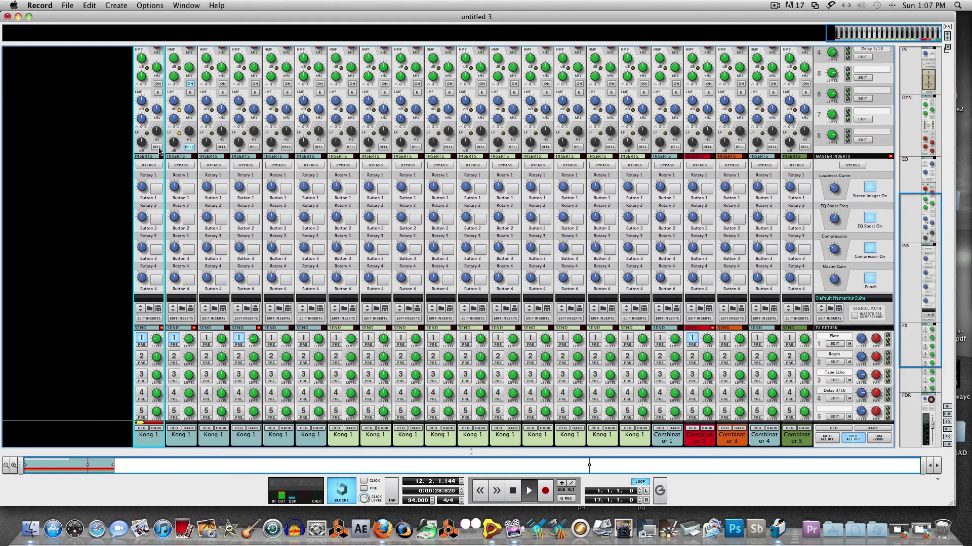
{"action": "left_click", "coordinate": [157, 148]}
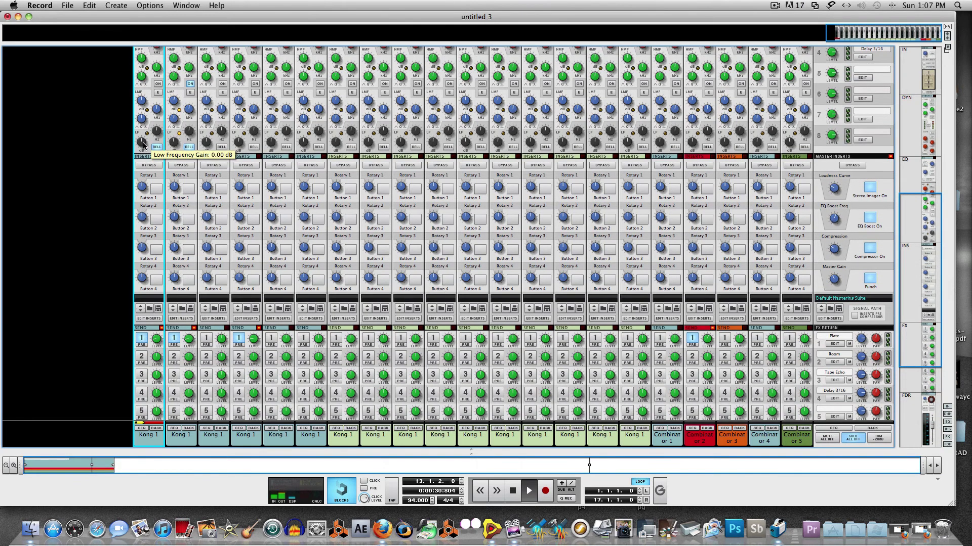
{"action": "scroll", "coordinate": [147, 142], "scroll_direction": "up", "scroll_amount": 6}
{"action": "left_click", "coordinate": [157, 130]}
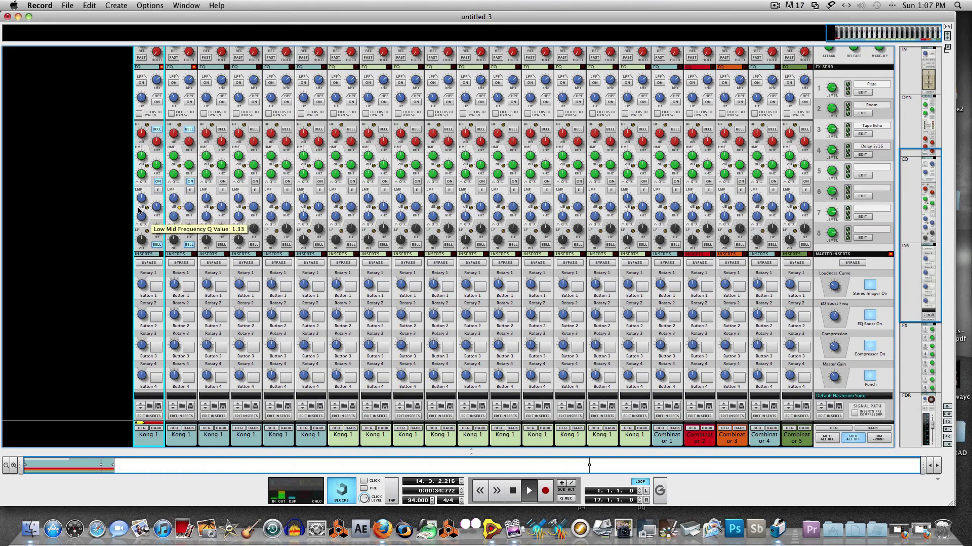
{"action": "mouse_move", "coordinate": [142, 240]}
{"action": "left_mouse_down"}
{"action": "mouse_move", "coordinate": [144, 269]}
{"action": "mouse_move", "coordinate": [142, 245]}
{"action": "left_mouse_up"}
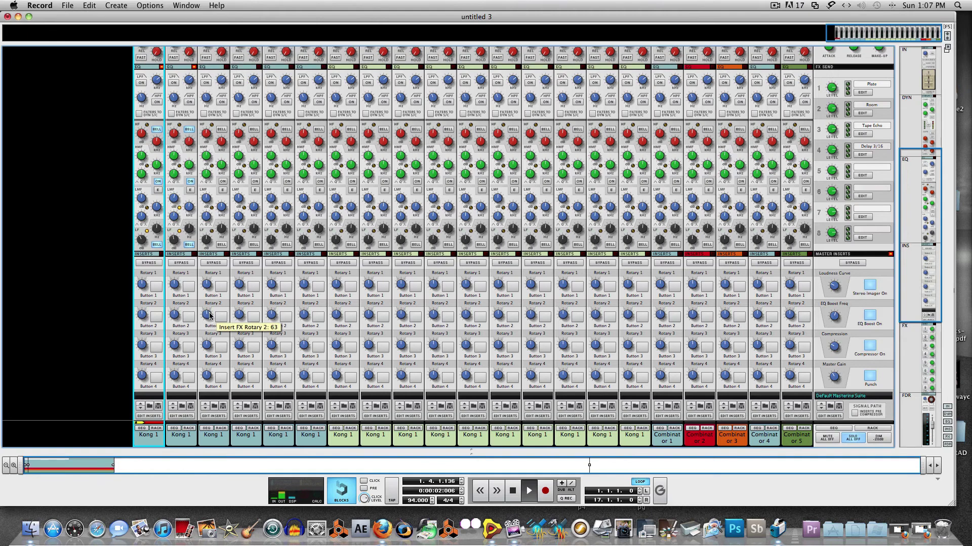
- Briefly solo the third Kong channel and clear the solos of the first, second and fourth Kong channels
{"action": "scroll", "coordinate": [210, 314], "scroll_direction": "down", "scroll_amount": 10}
{"action": "scroll", "coordinate": [209, 315], "scroll_direction": "down", "scroll_amount": 5}
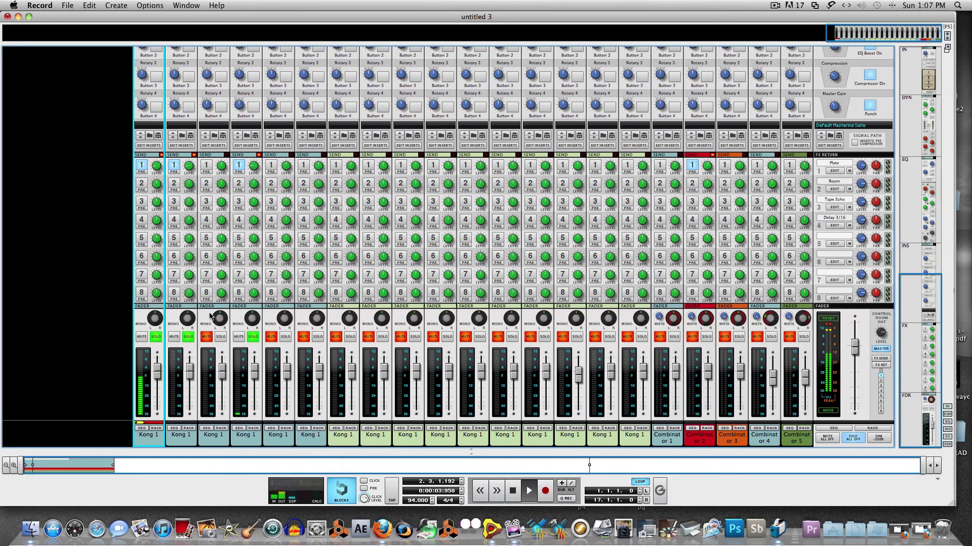
{"action": "left_click", "coordinate": [221, 337]}
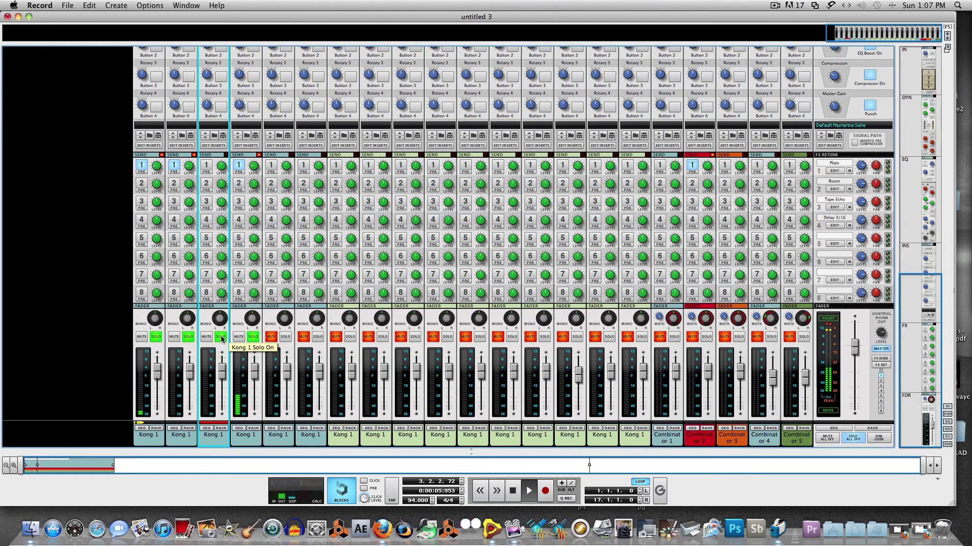
{"action": "left_click", "coordinate": [189, 337]}
{"action": "left_click", "coordinate": [156, 337]}
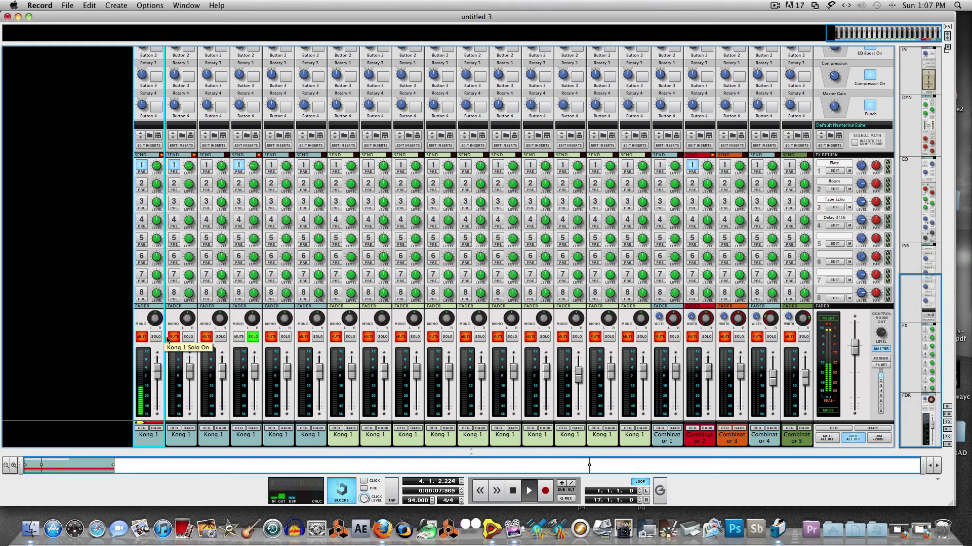
{"action": "left_click", "coordinate": [256, 337]}
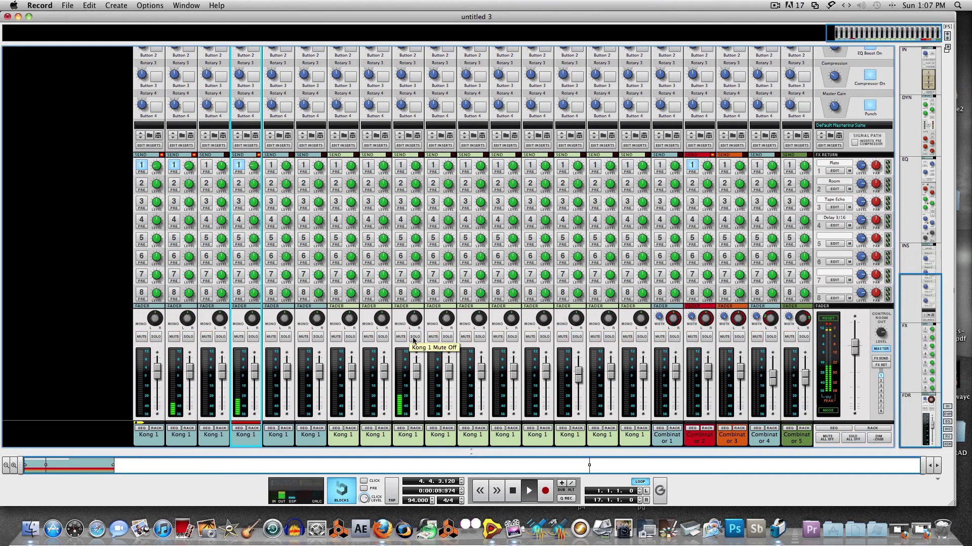
- Soloing each in turn, enable FX1 sends on the thirteenth (-18.59 dB) and ninth (-21.99 dB) Kong channels, and lower the ninth's fader
{"action": "left_click", "coordinate": [544, 337]}
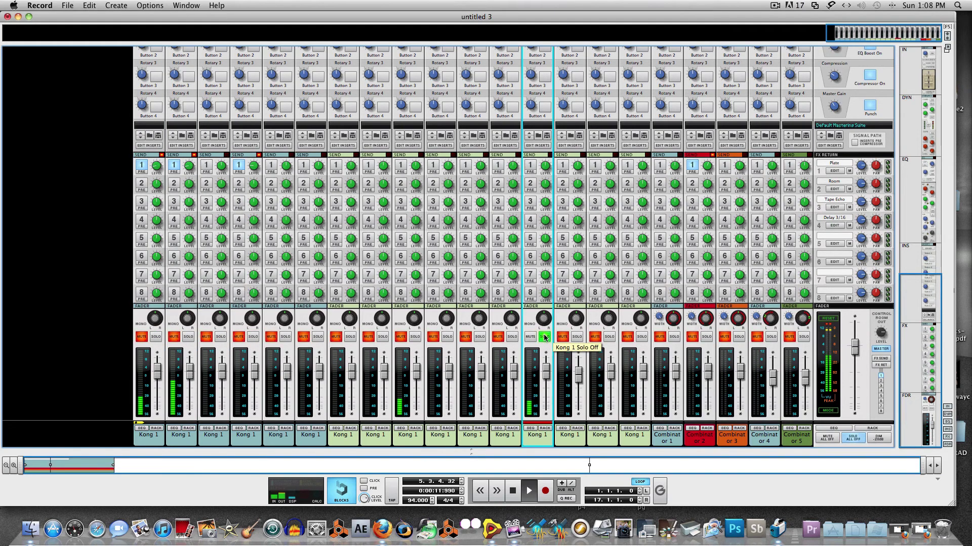
{"action": "left_click", "coordinate": [530, 168]}
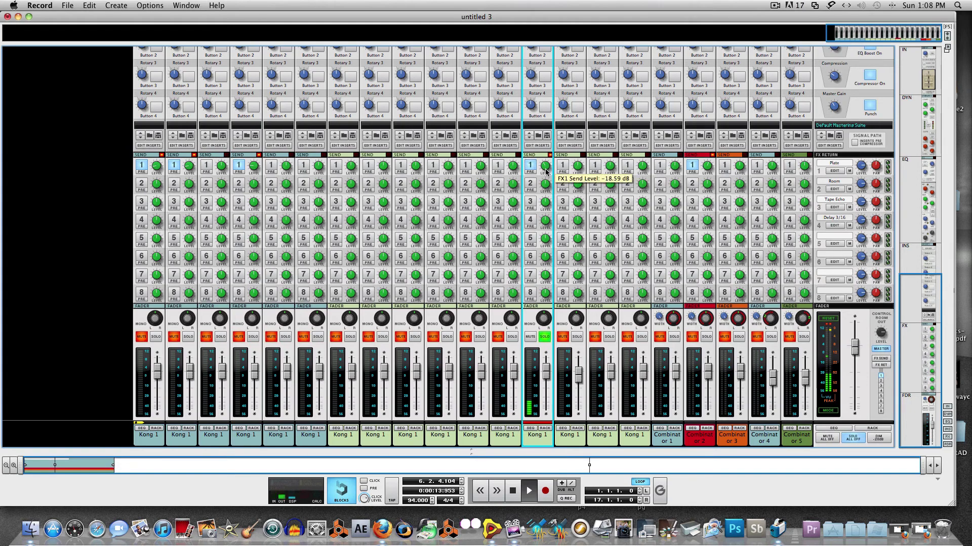
{"action": "left_click", "coordinate": [544, 337]}
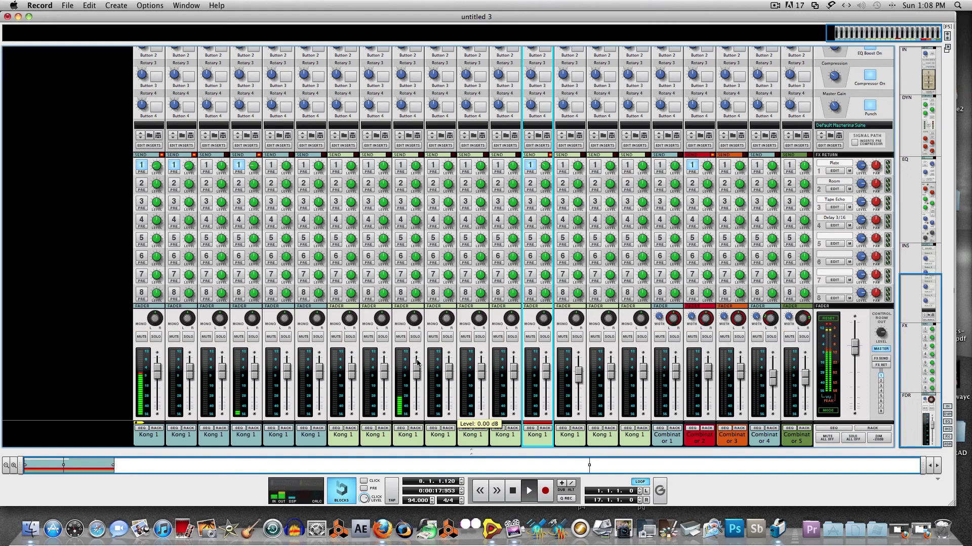
{"action": "left_click", "coordinate": [416, 337]}
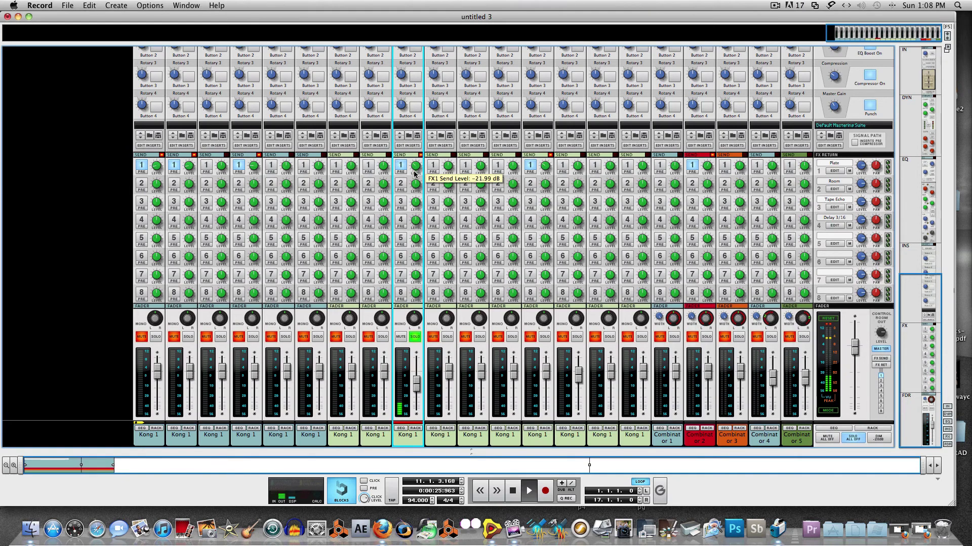
{"action": "left_click", "coordinate": [414, 337]}
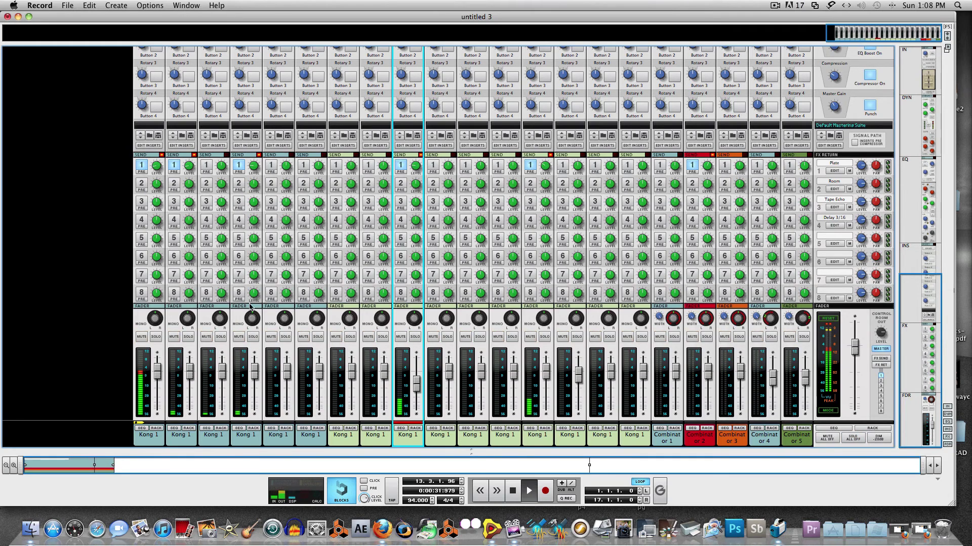
- Briefly solo the third Kong channel, then lower the fourth Kong channel's fader while it is soloed
{"action": "left_click", "coordinate": [222, 341]}
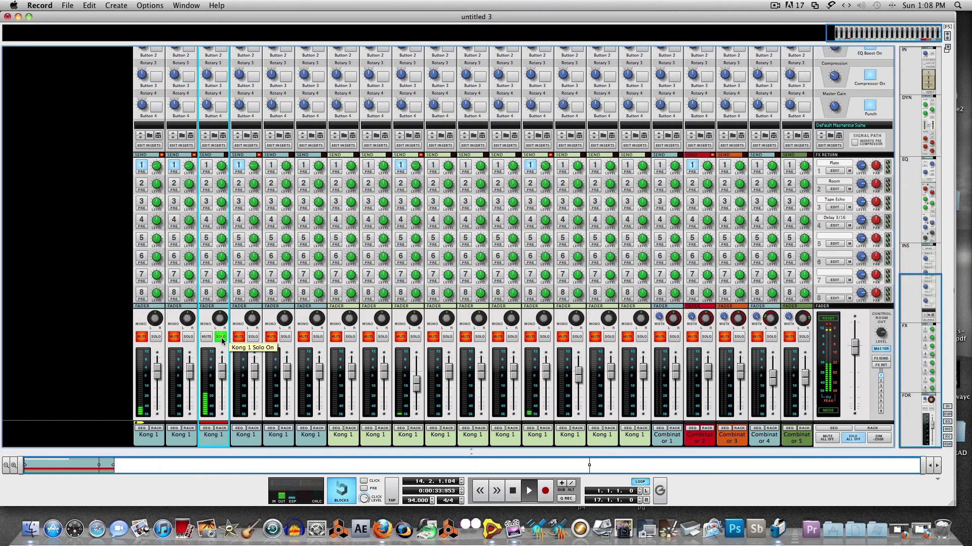
{"action": "left_click", "coordinate": [221, 337]}
{"action": "left_click", "coordinate": [221, 337]}
{"action": "left_click_drag", "start_coordinate": [254, 373], "coordinate": [250, 357]}
{"action": "left_click", "coordinate": [253, 338]}
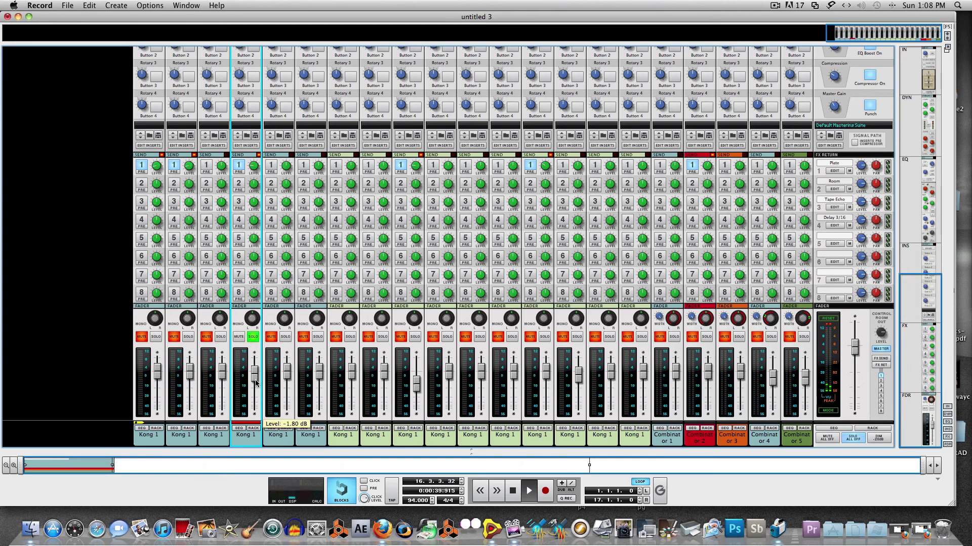
{"action": "left_click", "coordinate": [253, 340]}
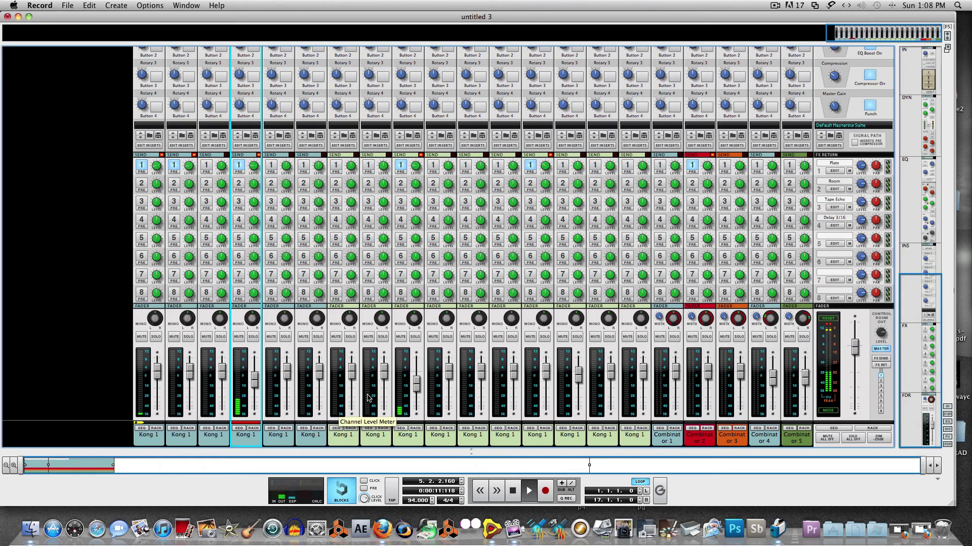
- Show the rack and sequencer below the mixer and enlarge the sequencer area to reveal the Combinator tracks
{"action": "key", "text": "F6"}
{"action": "key", "text": "F7"}
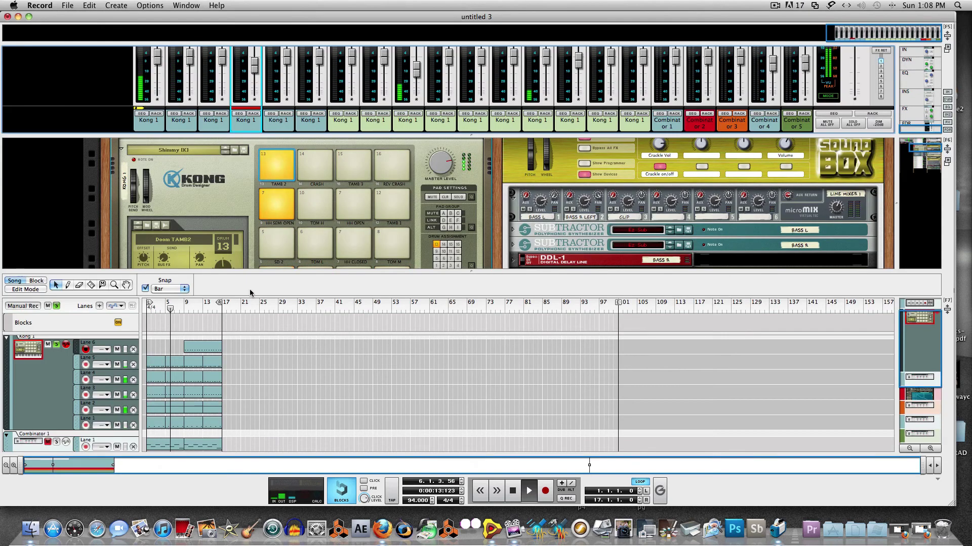
{"action": "left_click_drag", "start_coordinate": [252, 273], "coordinate": [251, 192]}
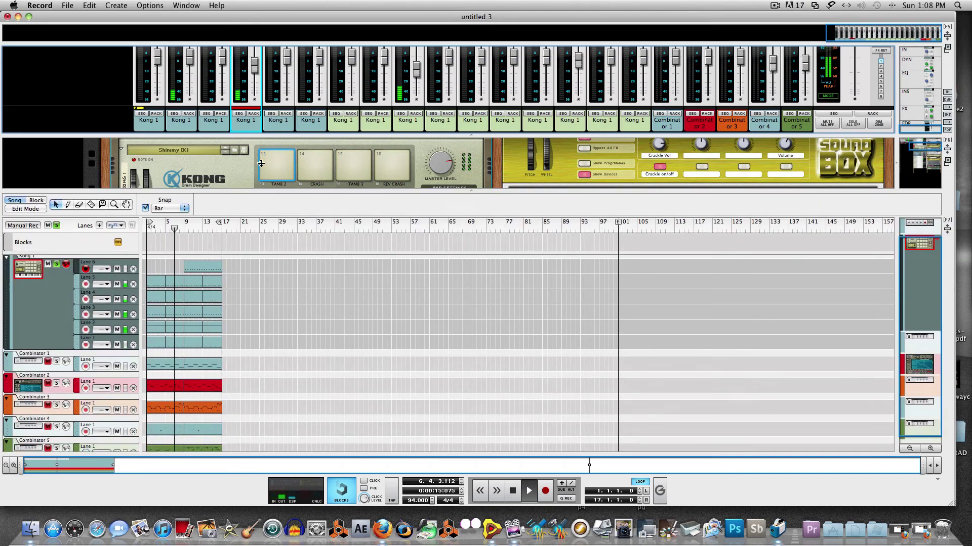
- Solo the Kong 1 and Combinator 1 tracks together in the sequencer
{"action": "left_click", "coordinate": [56, 264]}
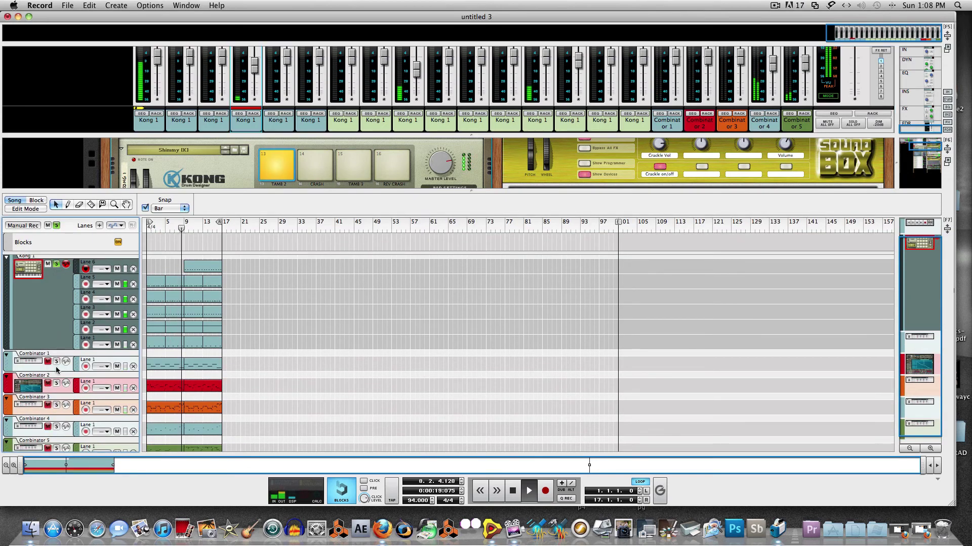
{"action": "left_click", "coordinate": [57, 264]}
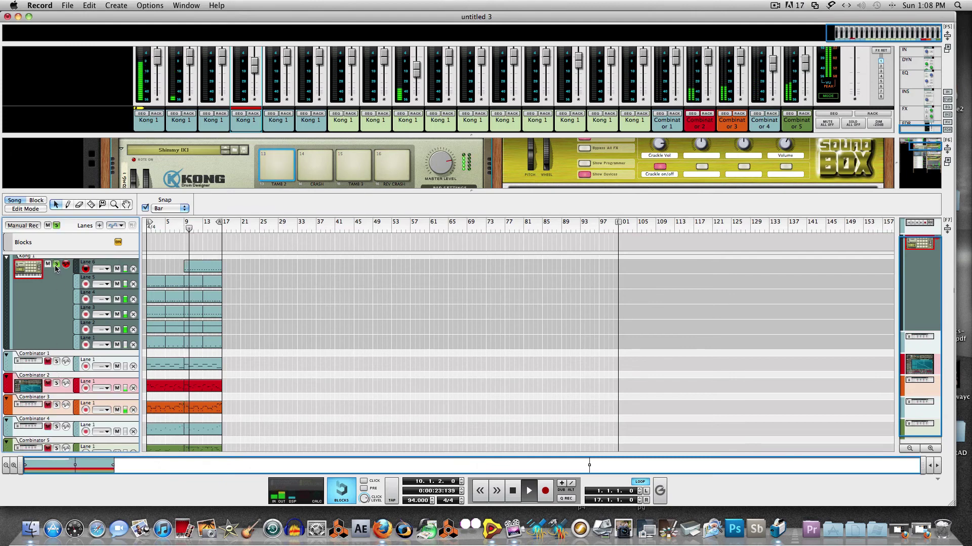
{"action": "left_click", "coordinate": [56, 362]}
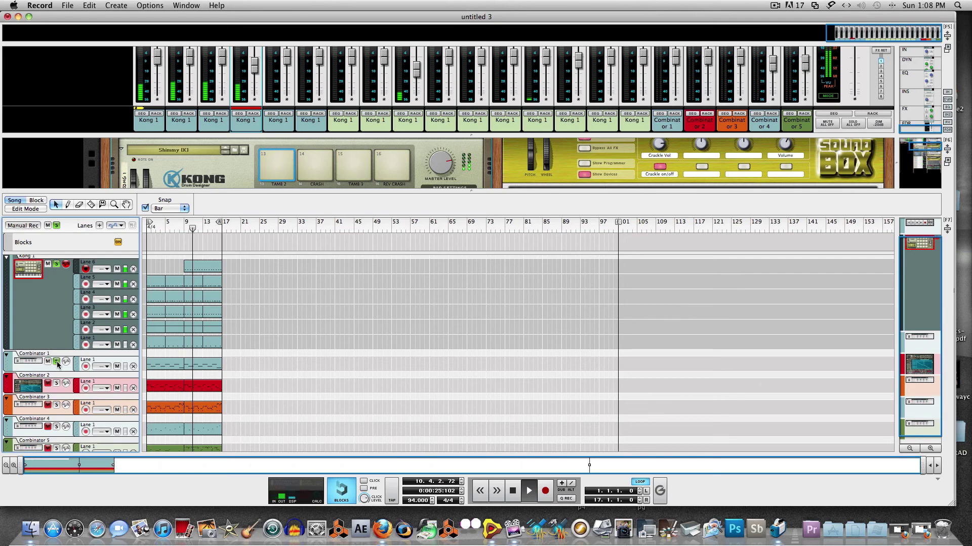
- Hide the rack to enlarge the mixer and lower the Combinator 1 channel fader to -7.28 dB
{"action": "scroll", "coordinate": [714, 113], "scroll_direction": "up", "scroll_amount": 3}
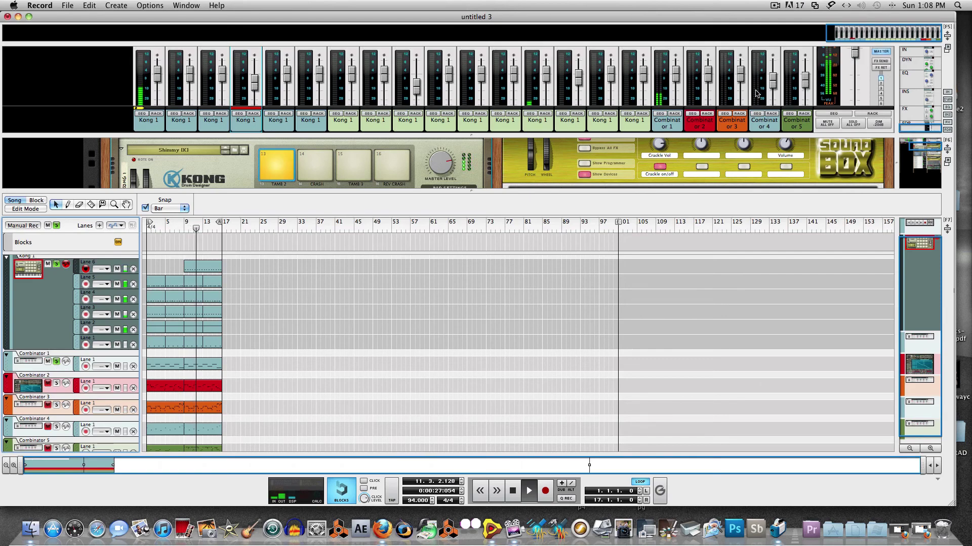
{"action": "scroll", "coordinate": [714, 112], "scroll_direction": "down", "scroll_amount": 2}
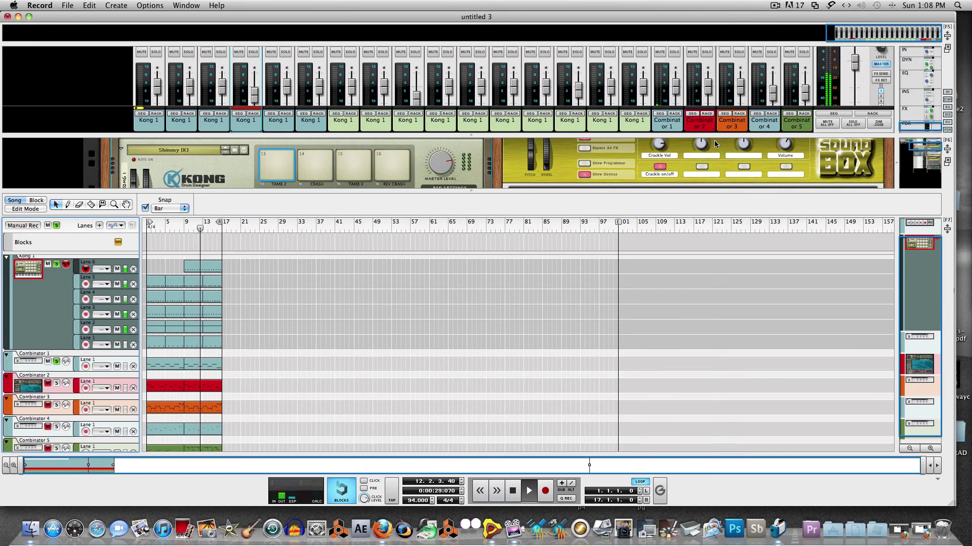
{"action": "key", "text": "F6"}
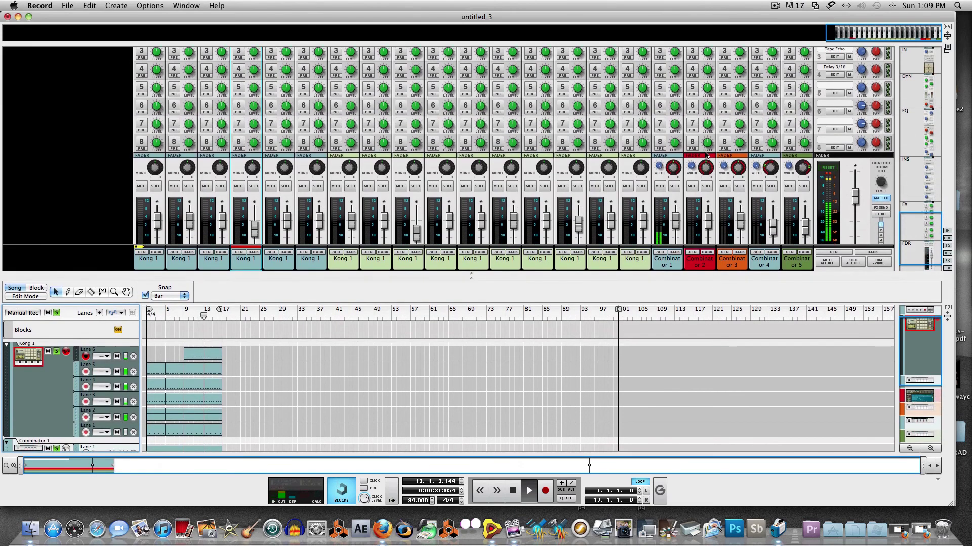
{"action": "scroll", "coordinate": [707, 154], "scroll_direction": "down", "scroll_amount": 1}
{"action": "left_click_drag", "start_coordinate": [677, 206], "coordinate": [678, 214]}
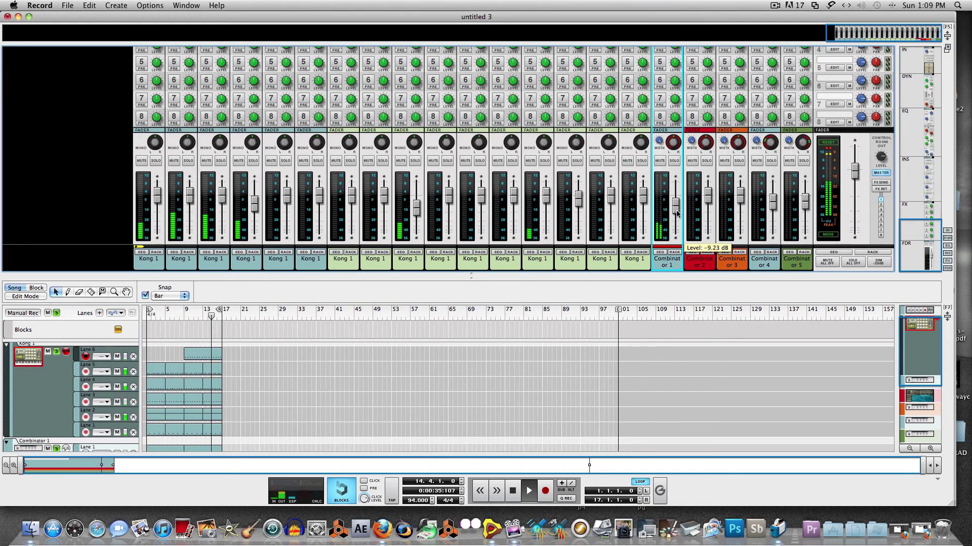
{"action": "left_click_drag", "start_coordinate": [677, 213], "coordinate": [678, 212]}
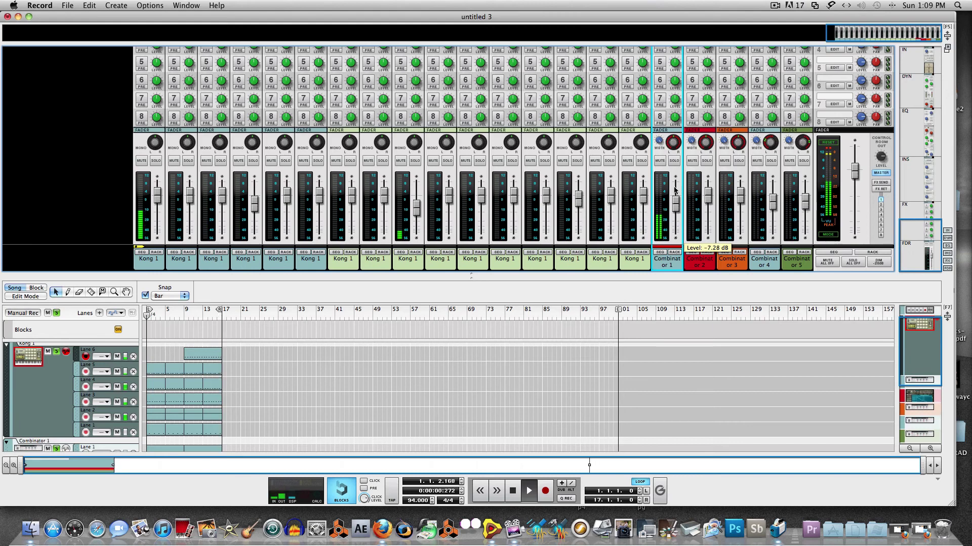
- Bring the channel send sections into view in the mixer and stop the playback
{"action": "mouse_move", "coordinate": [671, 134]}
{"action": "scroll", "coordinate": [678, 135], "scroll_direction": "up", "scroll_amount": 8}
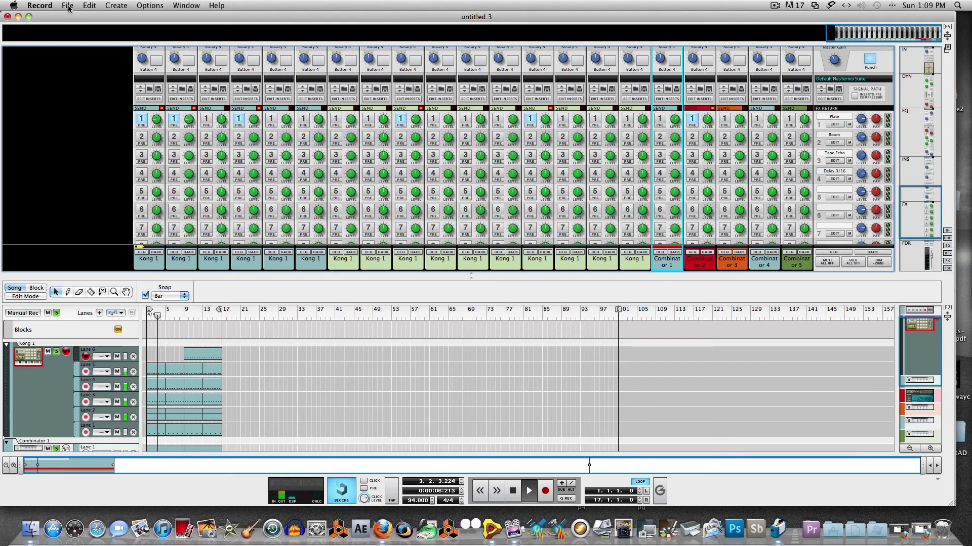
{"action": "left_click", "coordinate": [513, 493]}
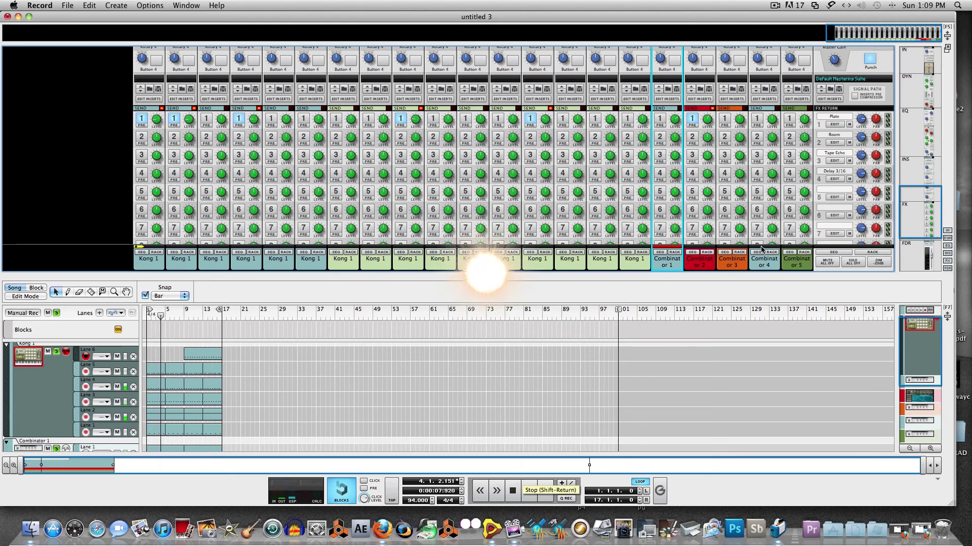